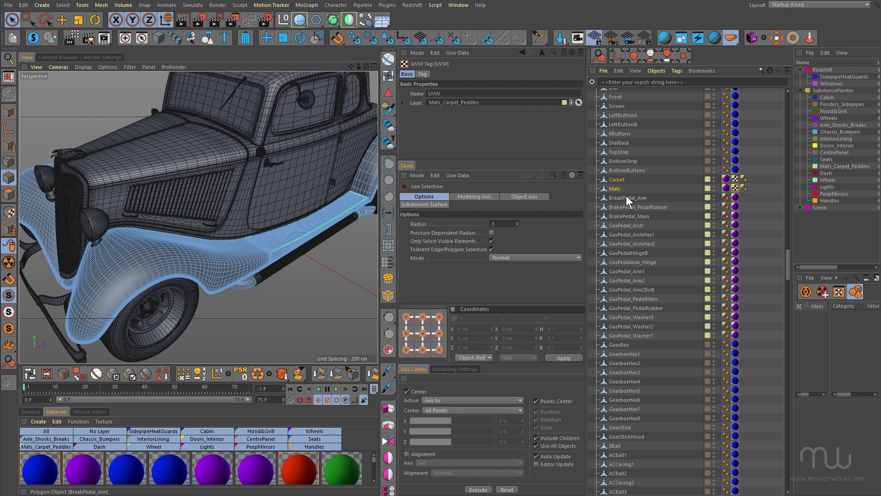
click(386, 5)
mouse_move(401, 31)
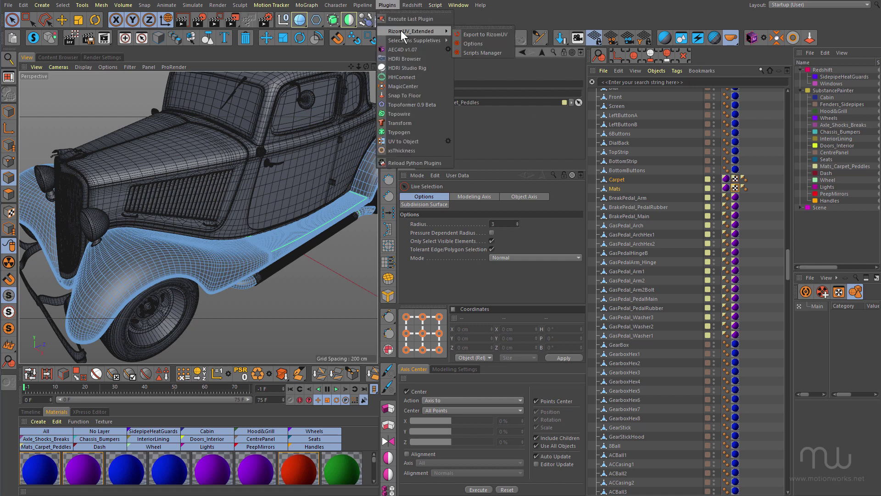
click(496, 35)
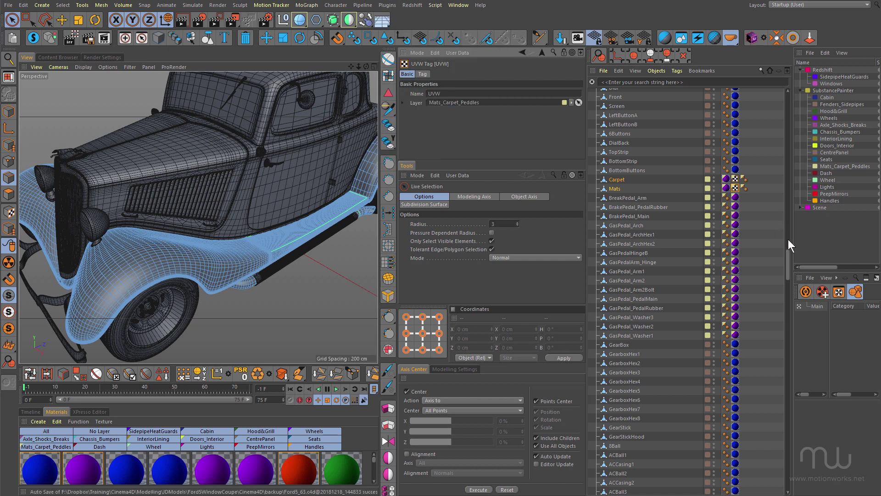
Select all the step, fender and side-pipe objects from Step_Left_Mat through SidePipe_Right.
drag(787, 254, 787, 105)
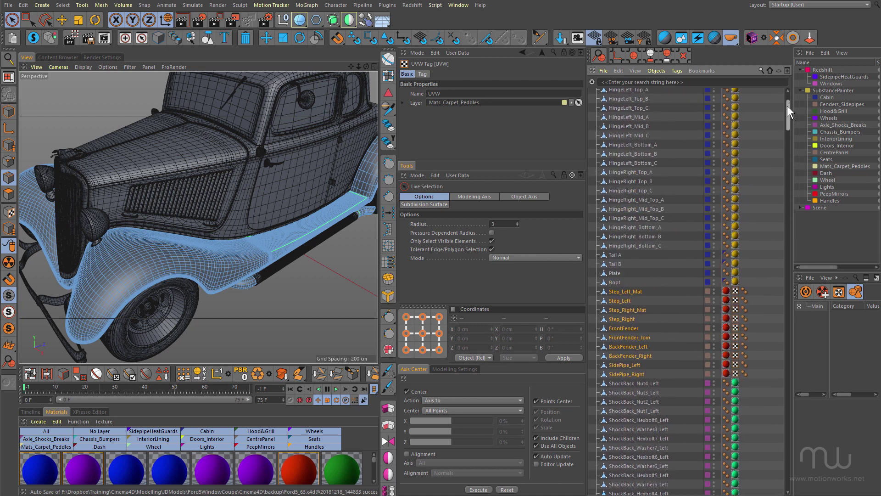
click(624, 291)
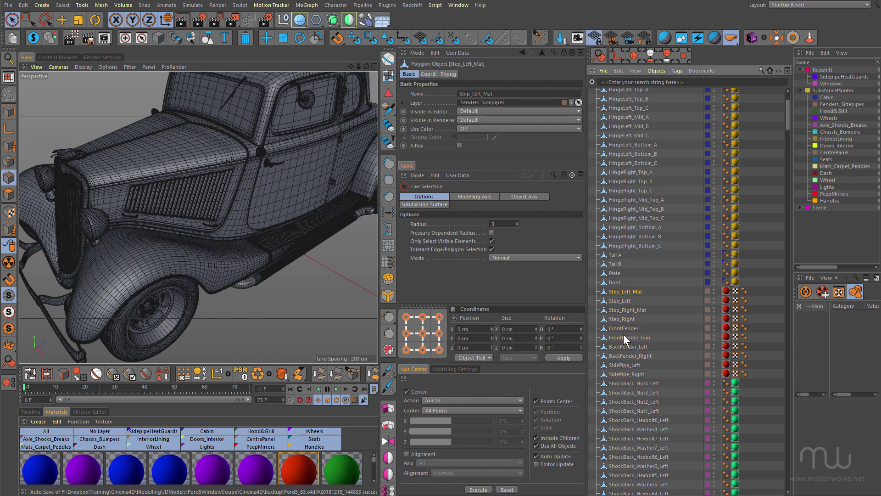
shift+click(631, 373)
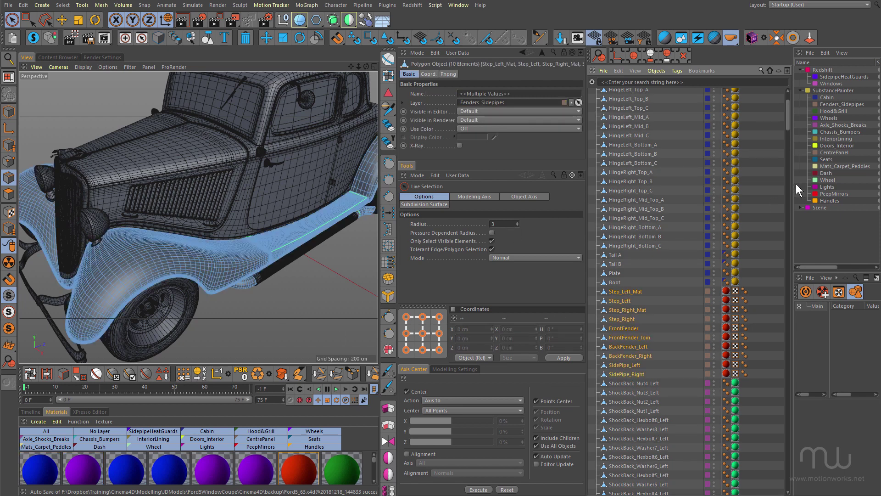
click(736, 291)
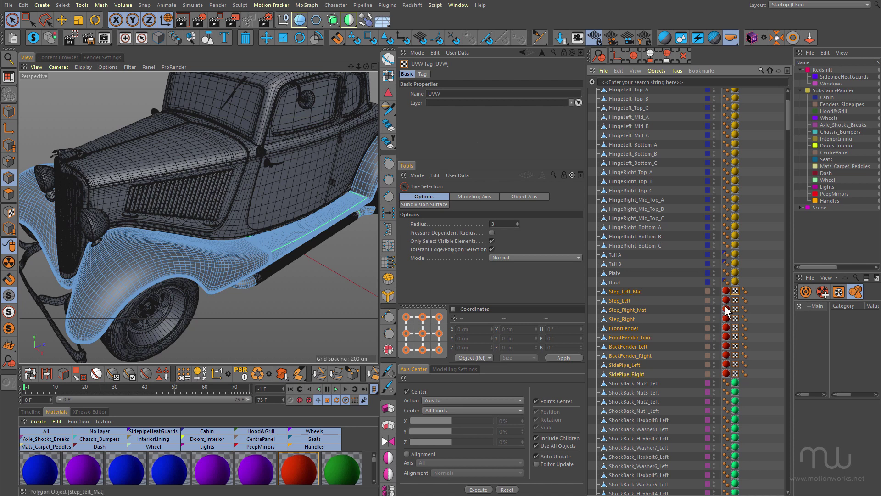
click(627, 292)
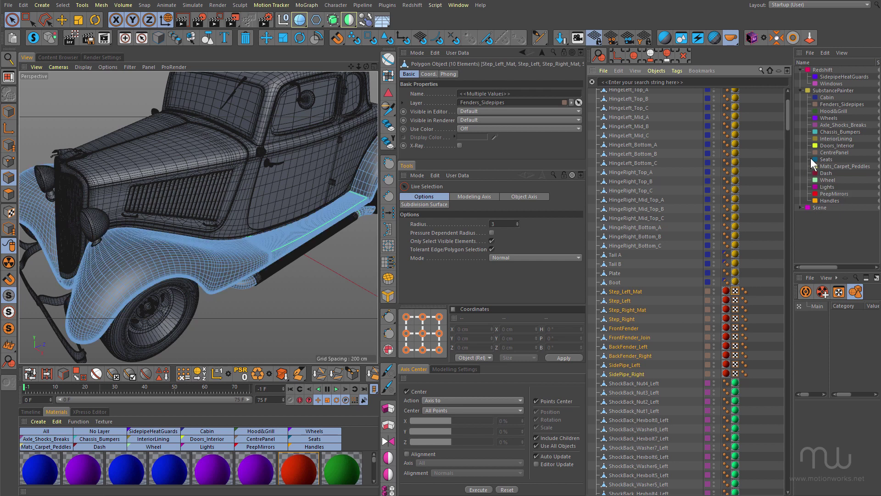
Widen the layer list and solo the CentrePanel, Fenders_Sidepipes and Mats_Carpet_Peddles layers.
drag(793, 181, 760, 182)
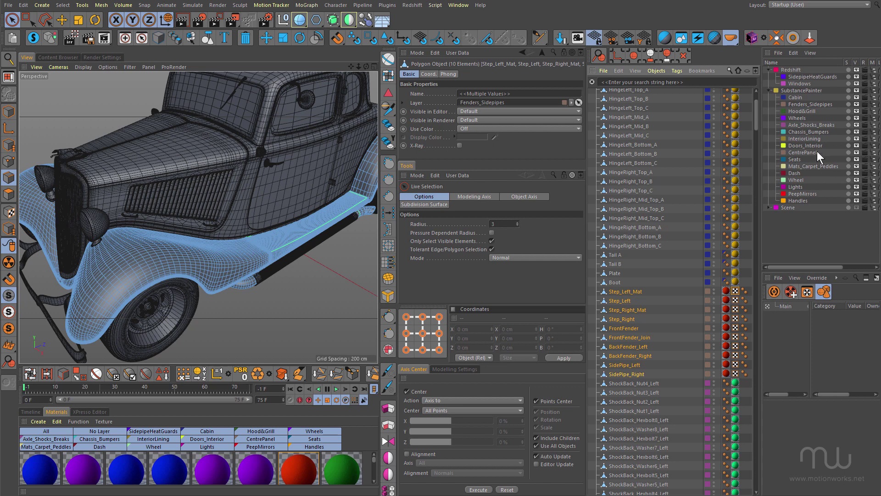
click(849, 152)
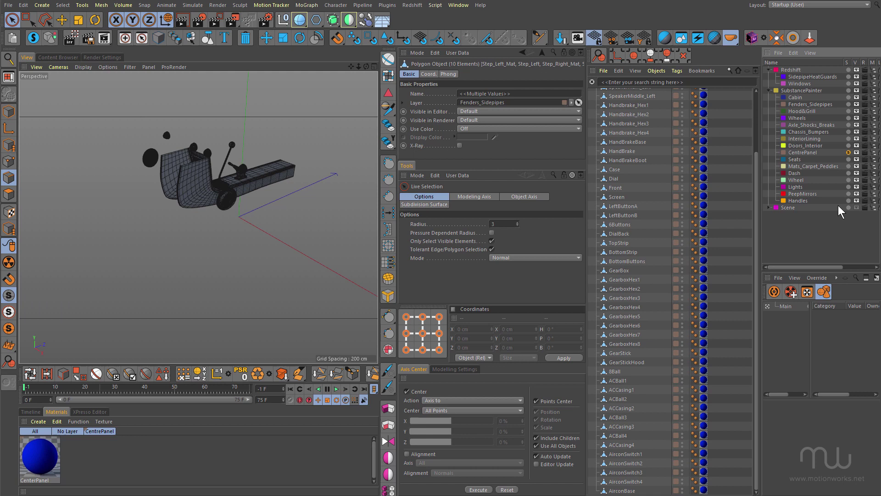
click(848, 104)
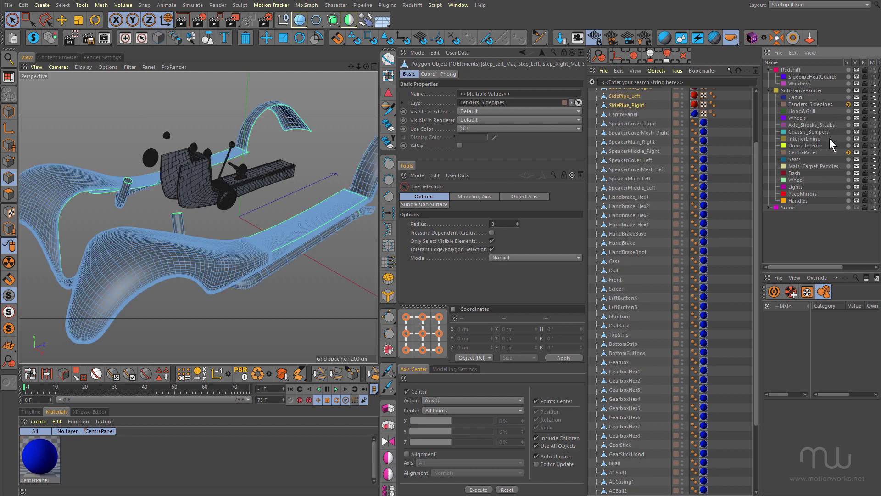
click(848, 166)
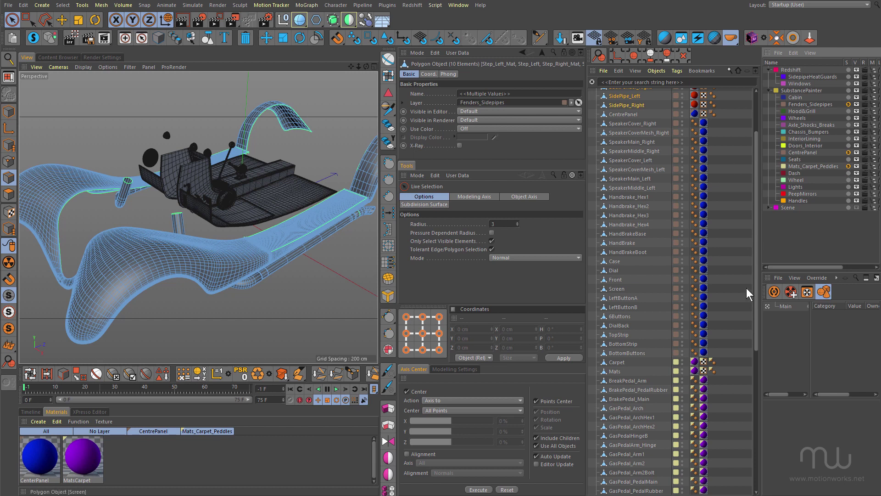
Add the Carpet, Mats and CentrePanel objects to the current selection of fender and side-pipe objects.
scroll(746, 288, down, 5)
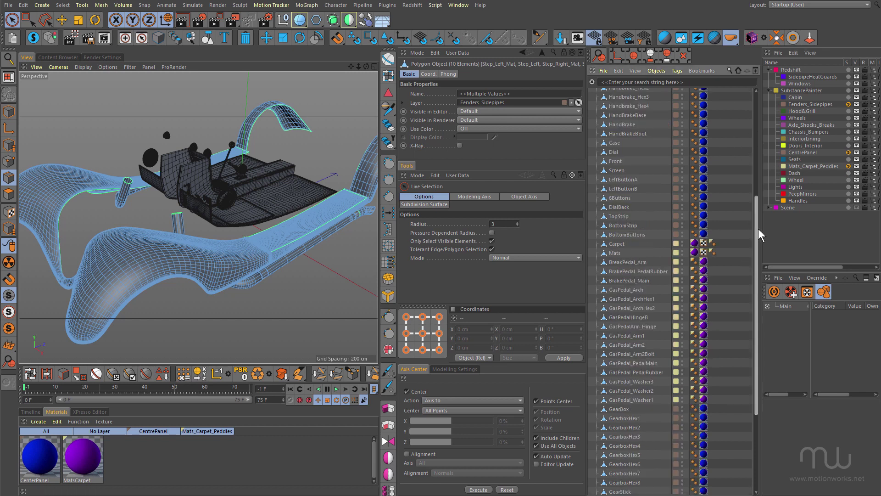
ctrl+click(615, 246)
ctrl+click(615, 253)
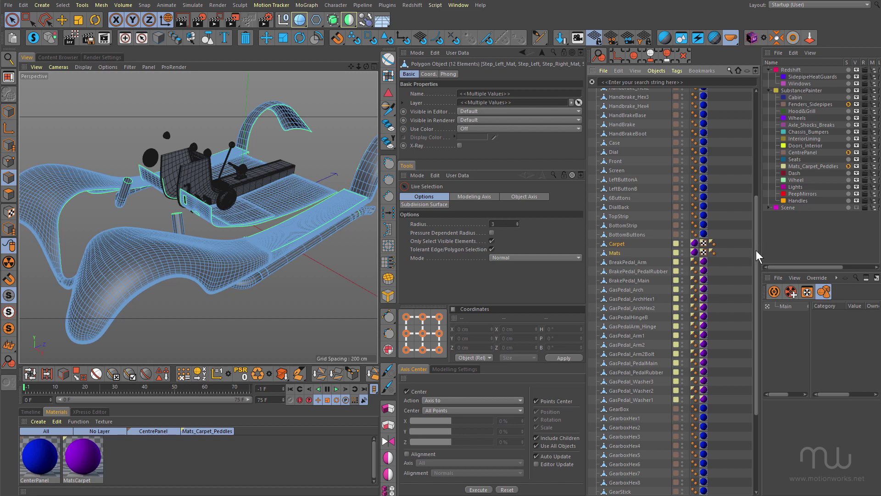
drag(755, 249, 738, 134)
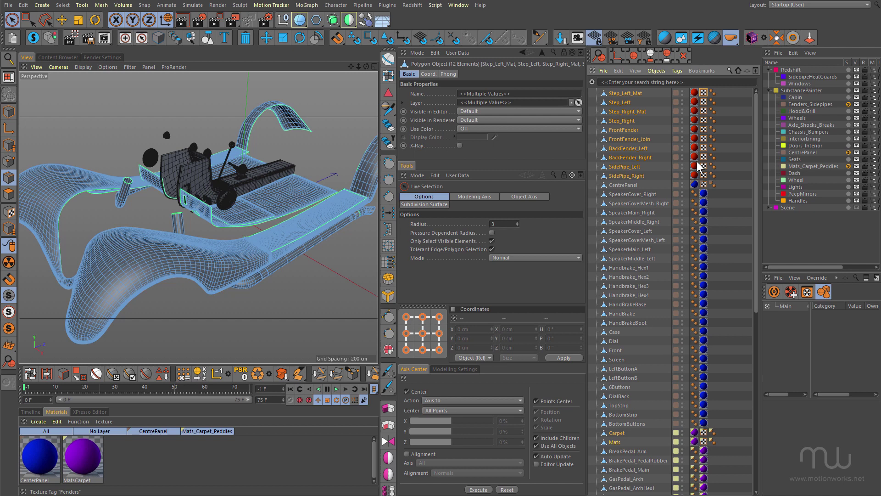
ctrl+click(622, 184)
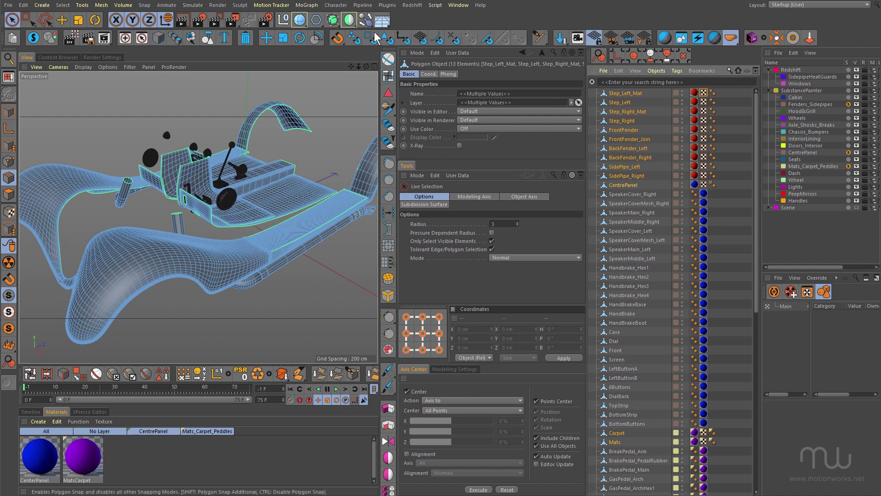
Review the RizomUV_Extended plugin's export options and close them without changing anything.
click(389, 5)
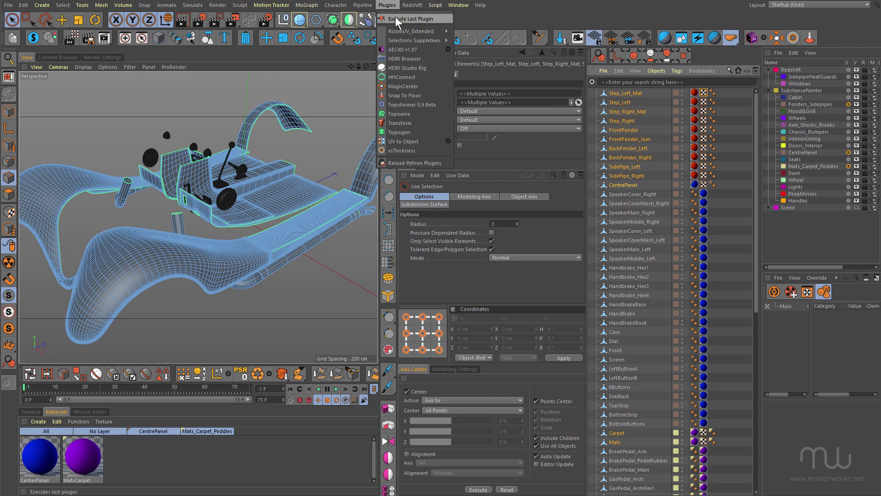
mouse_move(398, 31)
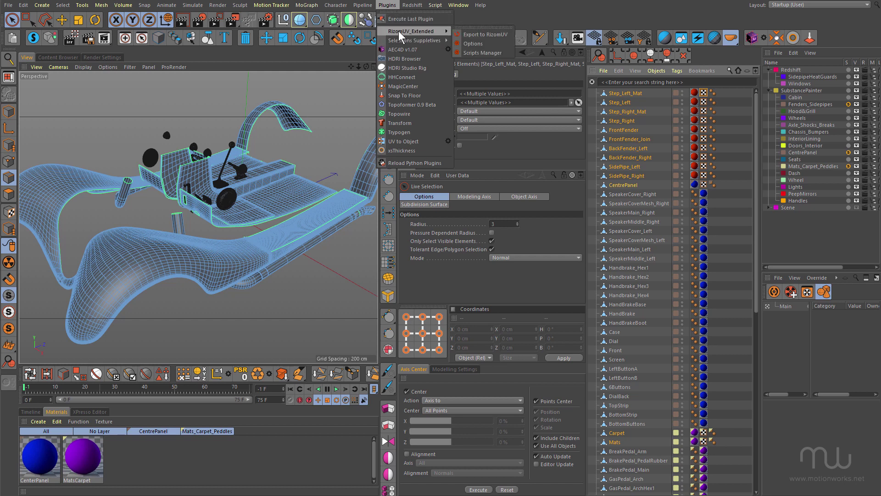
click(467, 48)
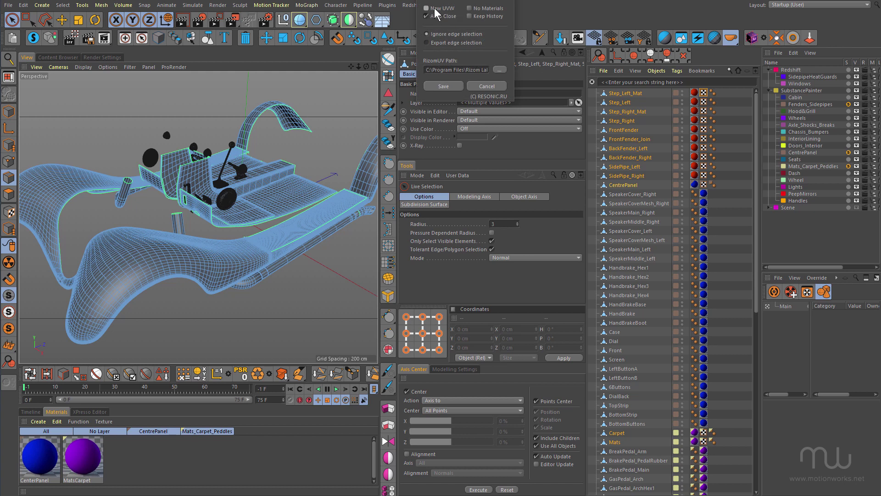
click(488, 87)
Export the selected car parts to RizomUV with the RizomUV_Extended plugin.
click(386, 5)
mouse_move(395, 32)
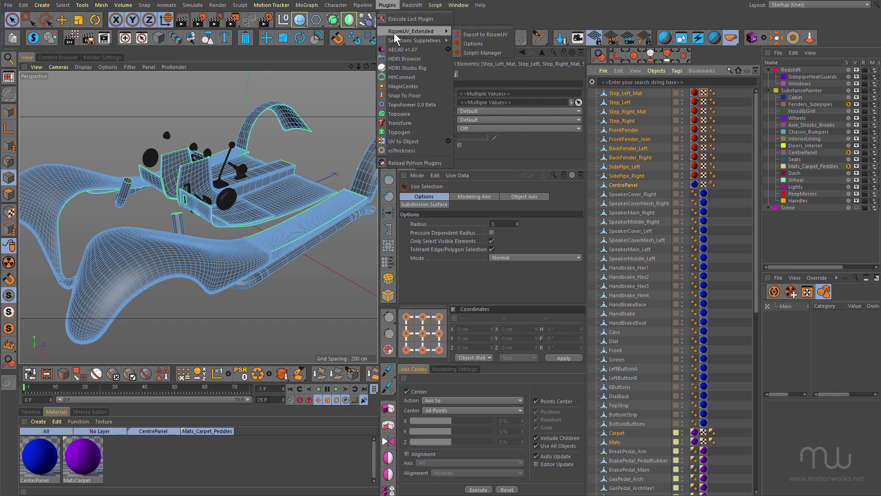
click(486, 33)
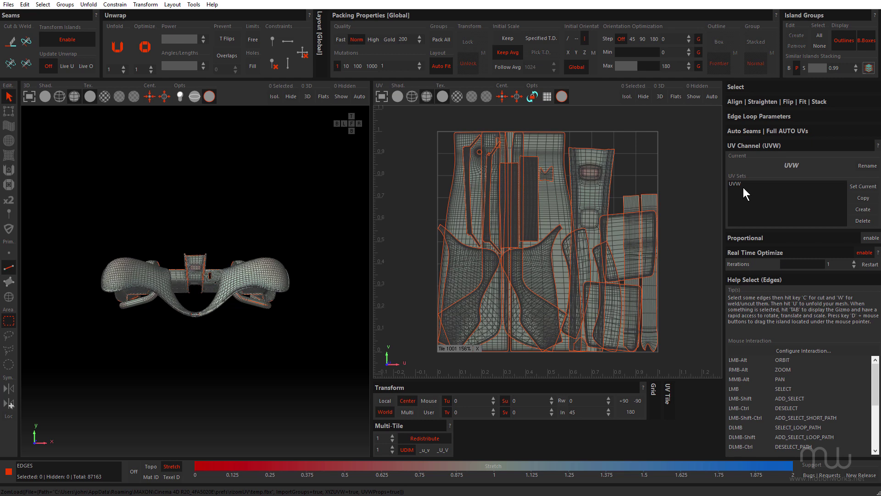
Set the UV multi-tile layout to 3 columns.
key(ctrl+s)
click(393, 435)
click(393, 435)
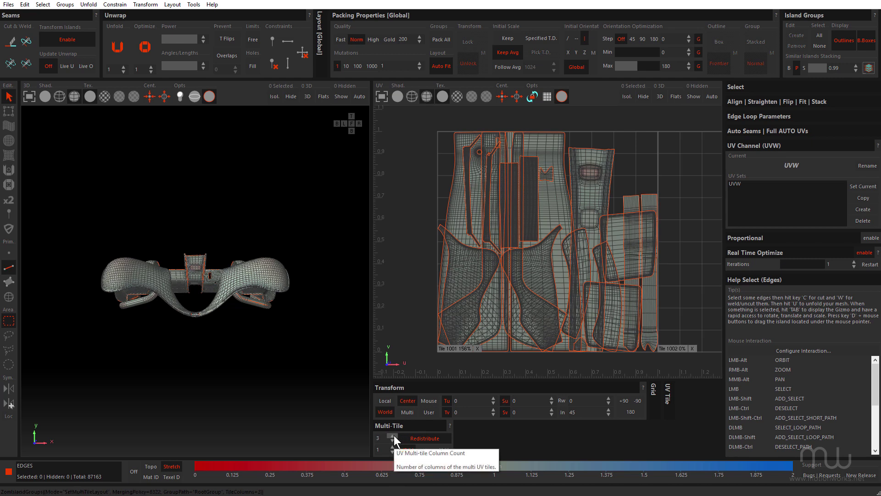
scroll(597, 270, down, 3)
alt+middle_drag(565, 270, 515, 257)
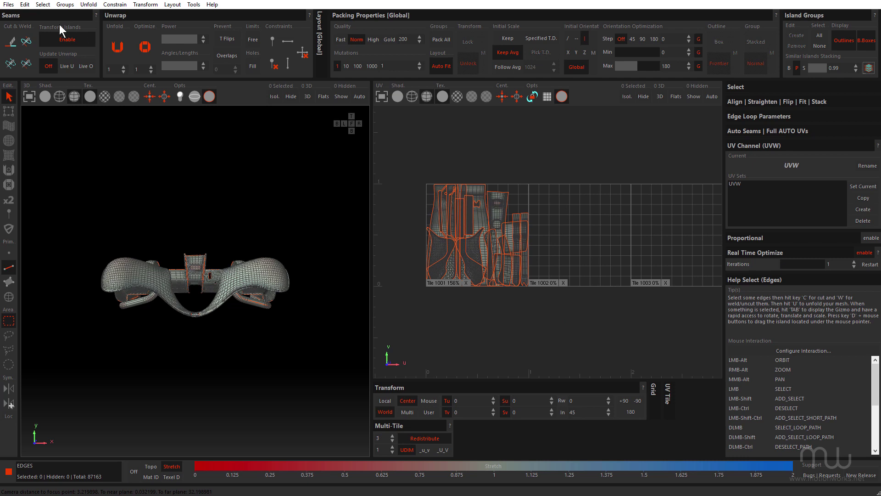
Distribute the UV islands into separate tiles by the CenterPanel, Fenders and MatsCarpet materials using the file data selection dialog.
click(42, 4)
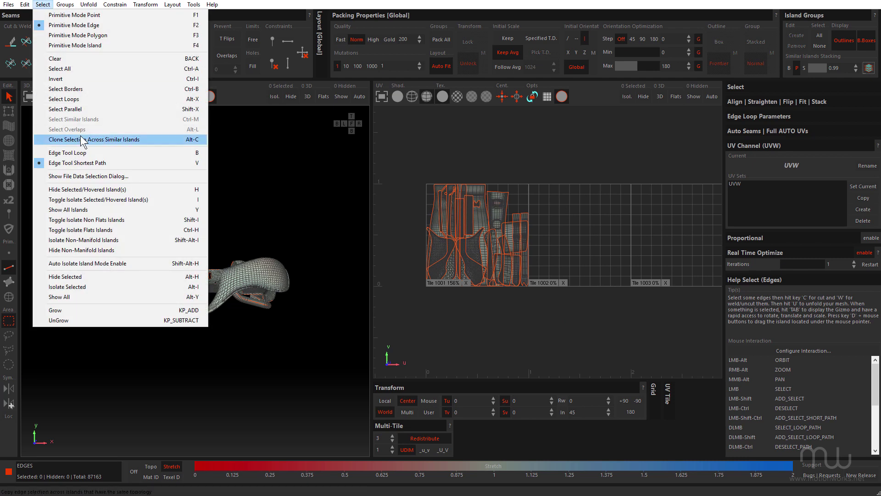
click(133, 176)
drag(176, 88, 503, 150)
click(449, 176)
shift+click(449, 188)
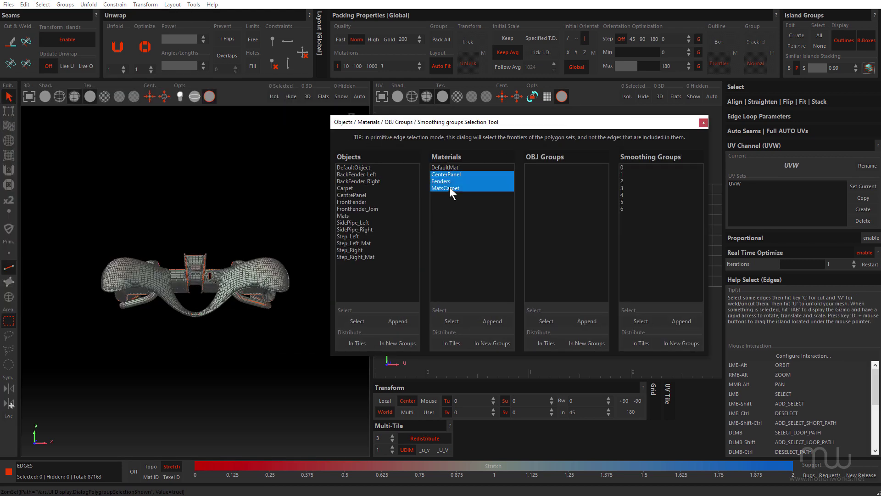
click(461, 343)
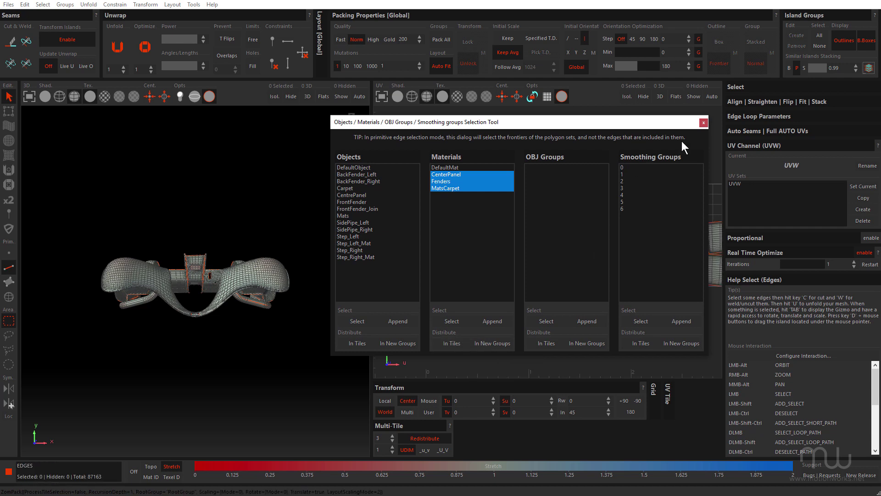
click(702, 123)
Display the checker texture in the UV and 3D views and examine its scale across the fenders, mats and centre panel.
scroll(587, 236, up, 3)
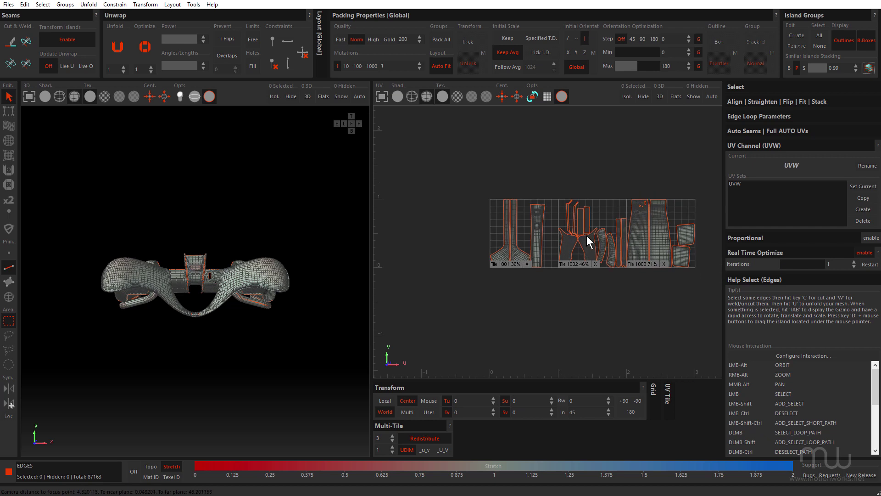
scroll(581, 217, down, 1)
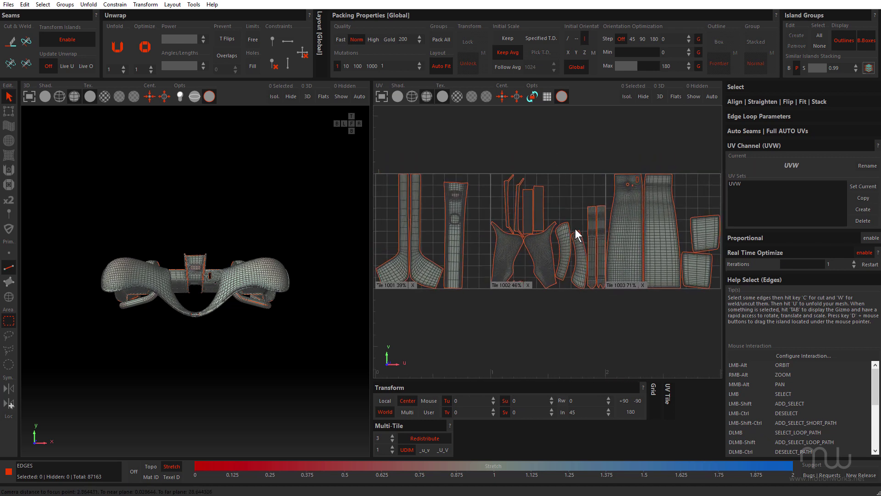
click(457, 96)
click(104, 95)
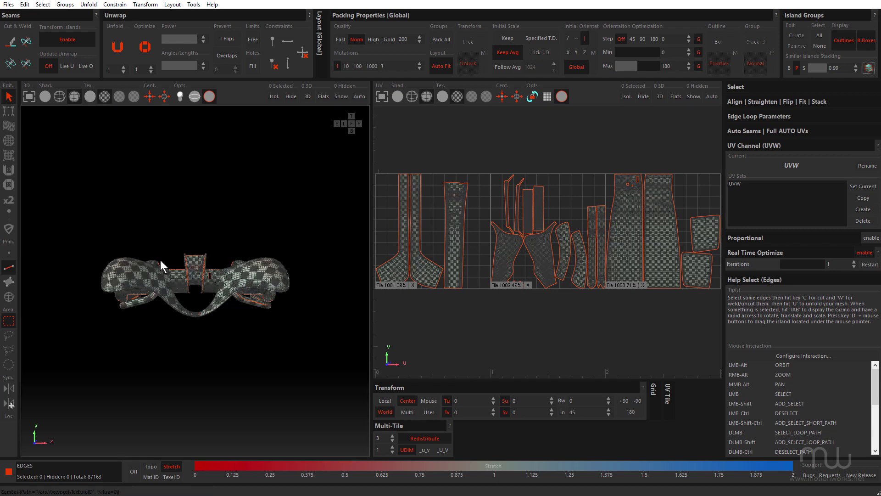
scroll(160, 260, up, 5)
alt+drag(160, 260, 152, 303)
scroll(198, 227, down, 3)
alt+right_drag(152, 303, 180, 263)
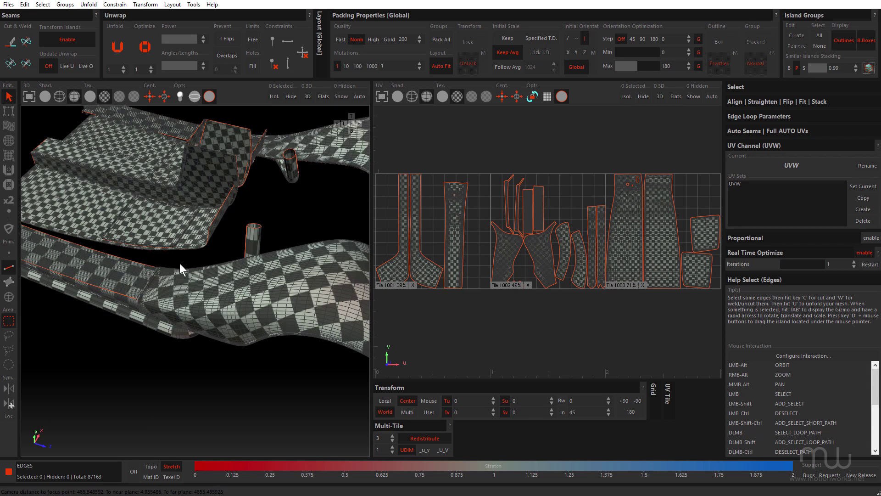
alt+drag(180, 266, 175, 275)
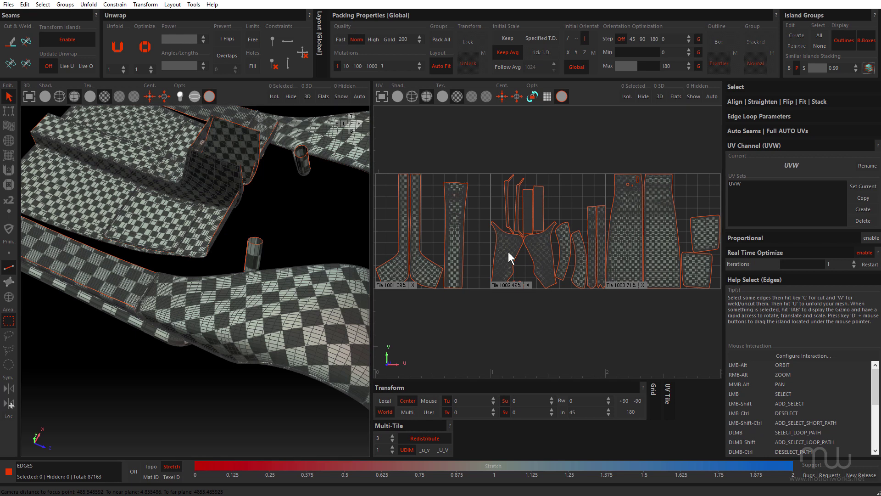
alt+drag(174, 224, 164, 253)
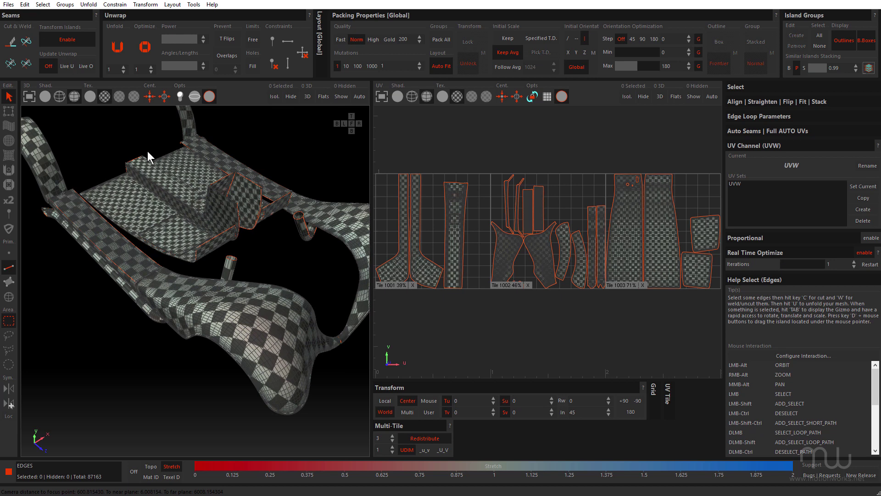
Save the unwrapped model under the new name temp4 as an FBX binary file in the Temp folder.
click(9, 5)
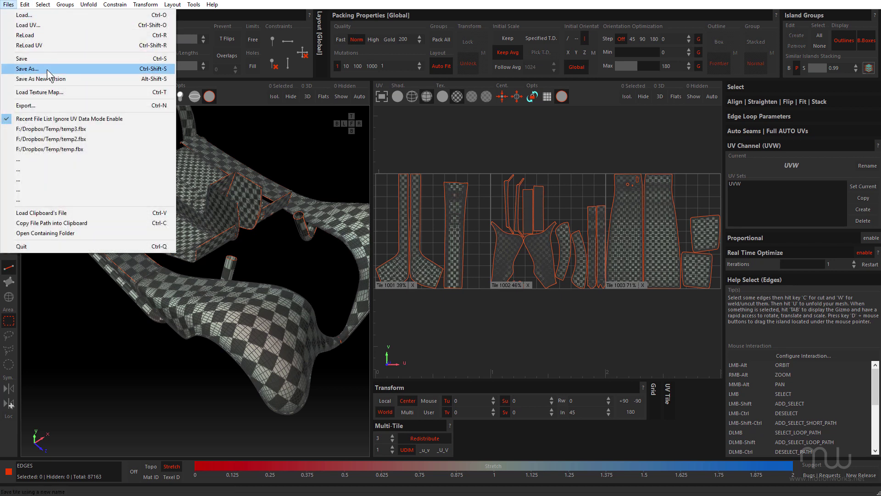
click(47, 68)
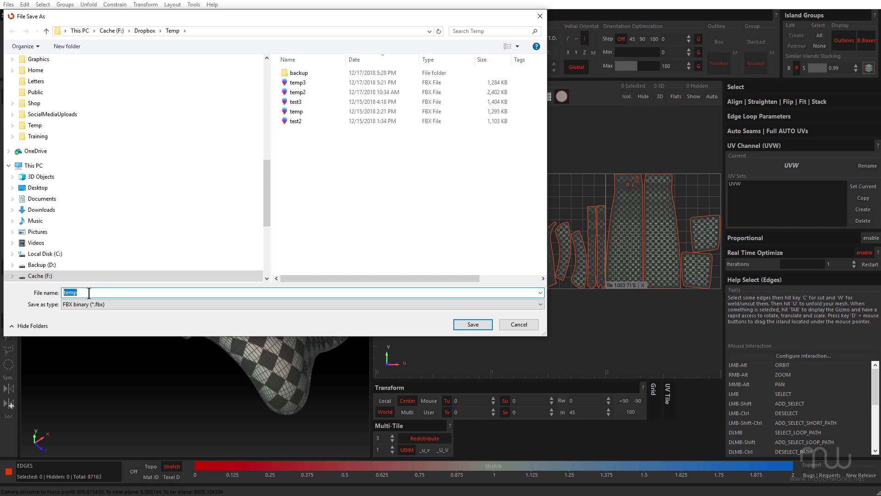
click(88, 293)
text(4)
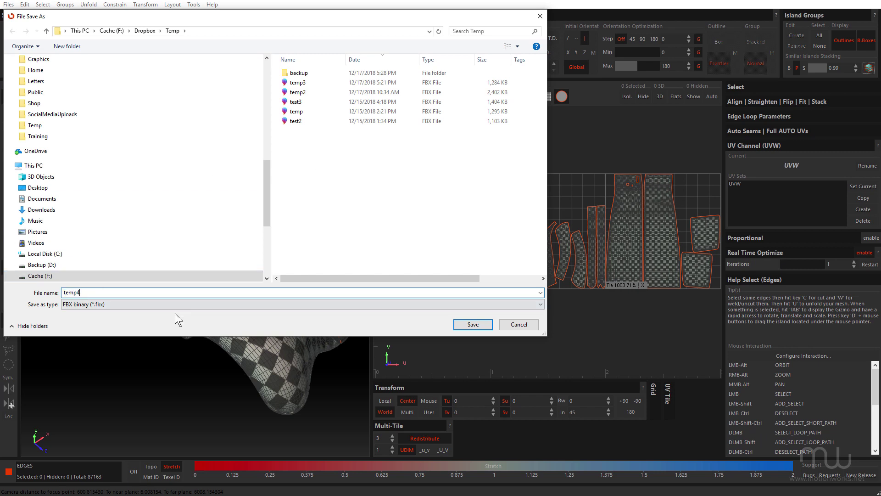
click(472, 325)
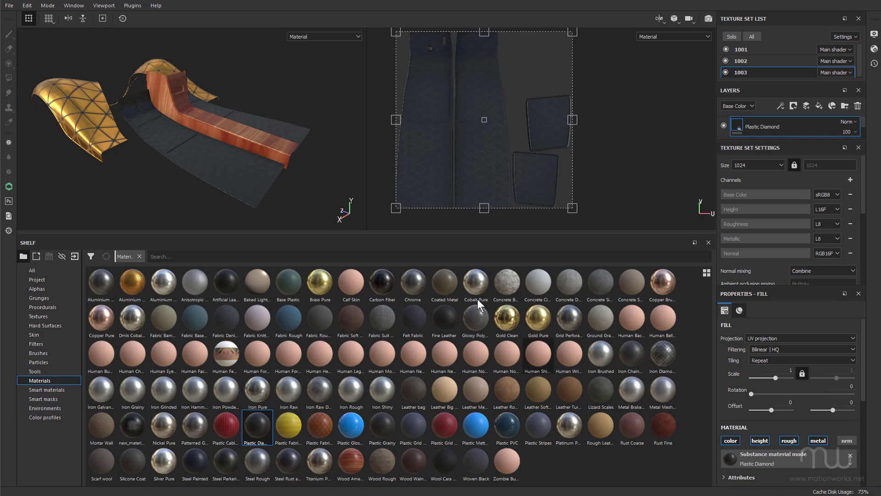
Create a new project from temp4.fbx with a texture set per UDIM tile, discarding the current project's changes.
click(11, 5)
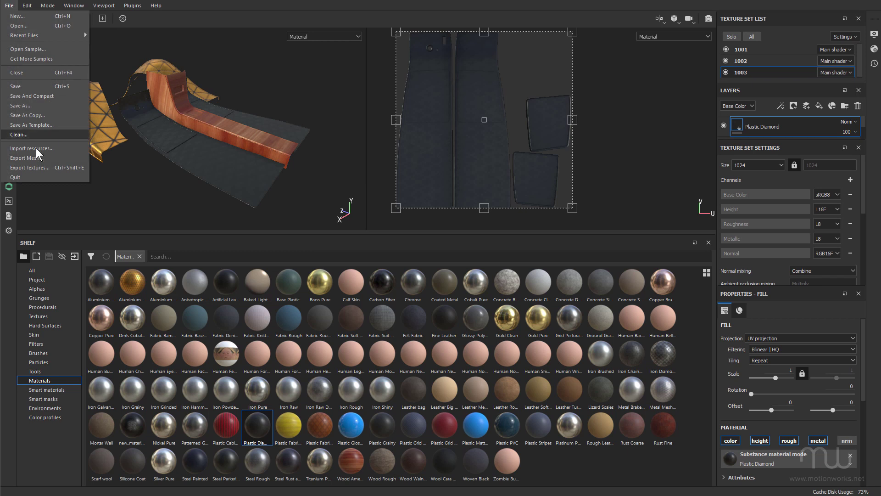
click(17, 17)
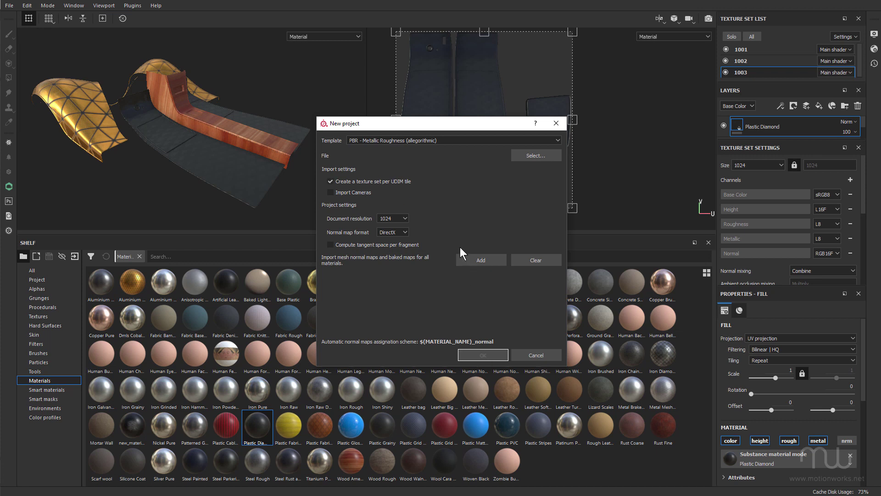
click(523, 154)
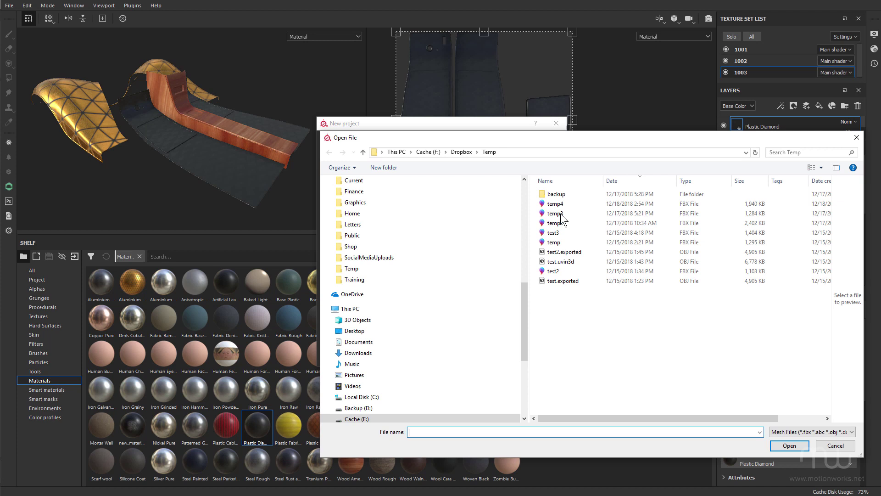
click(554, 222)
click(555, 203)
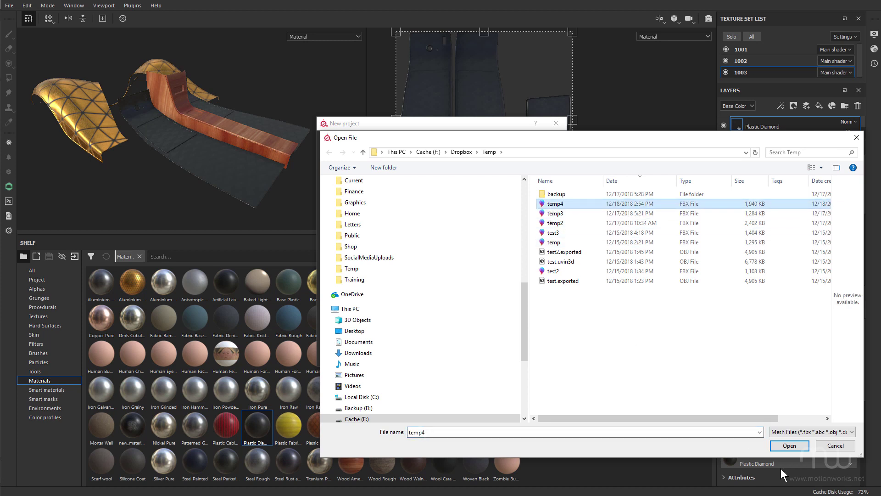
click(794, 445)
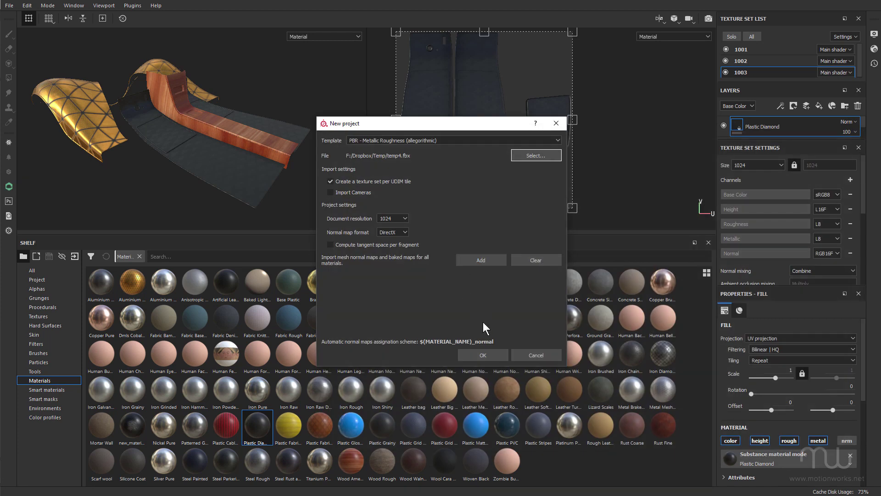
click(488, 355)
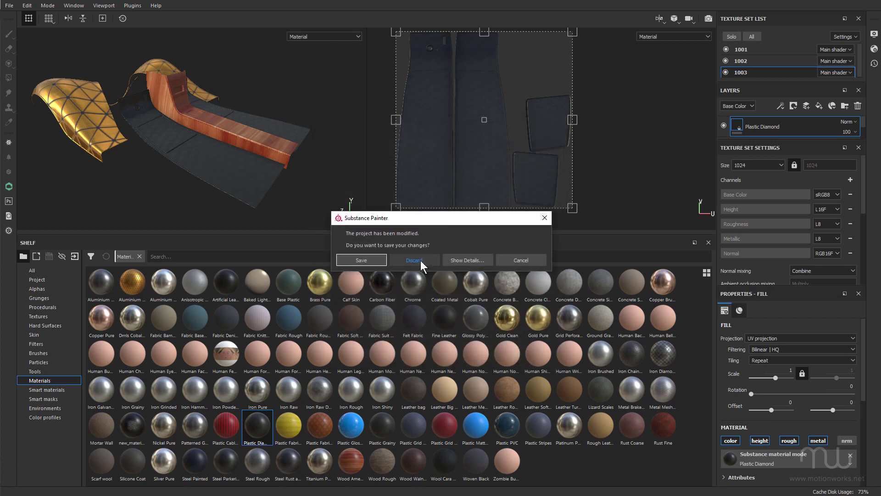
click(420, 260)
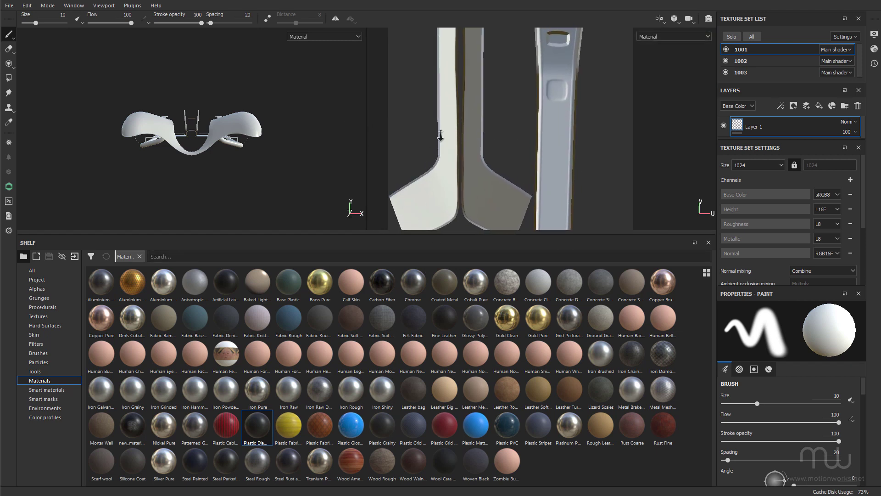
Enlarge the 3D and UV views and examine the UV layouts of texture sets 1001, 1002 and 1003.
scroll(434, 134, down, 2)
alt+drag(222, 131, 274, 141)
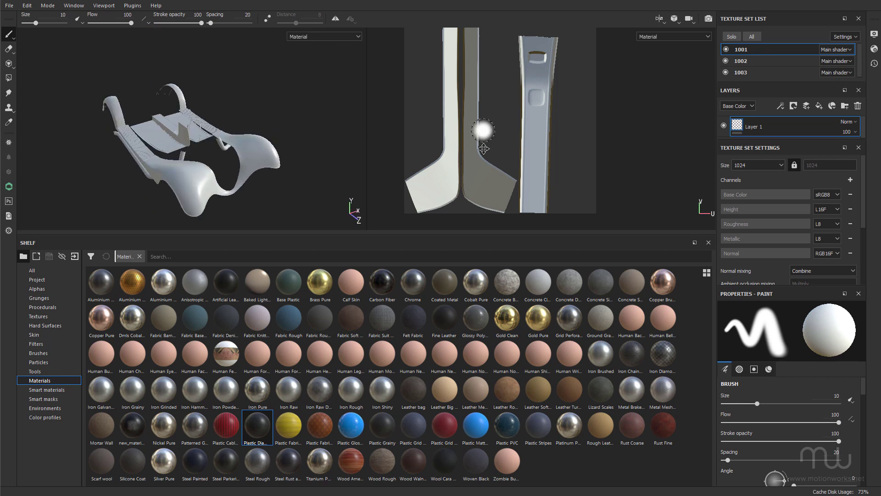
middle_drag(420, 92, 419, 133)
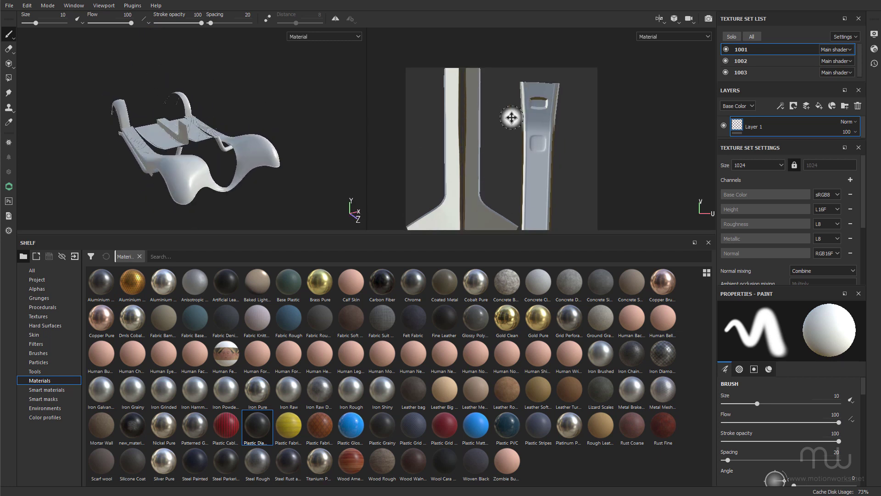
middle_drag(512, 116, 516, 102)
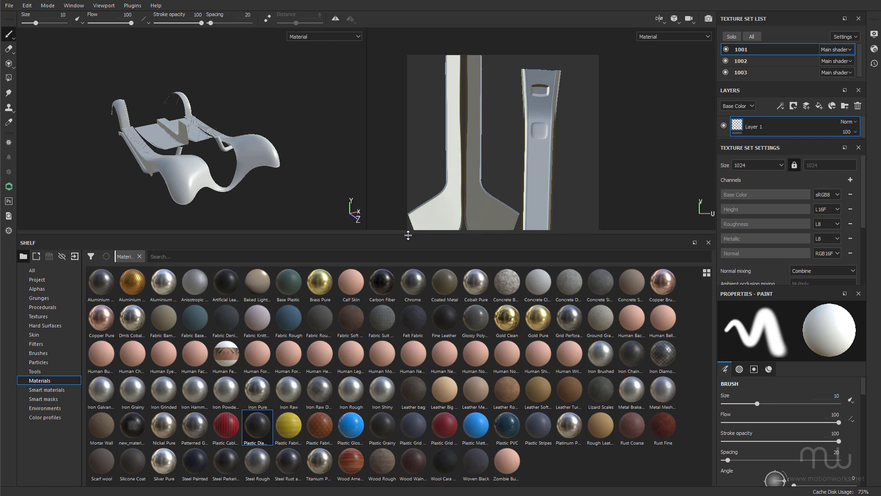
drag(408, 238, 411, 411)
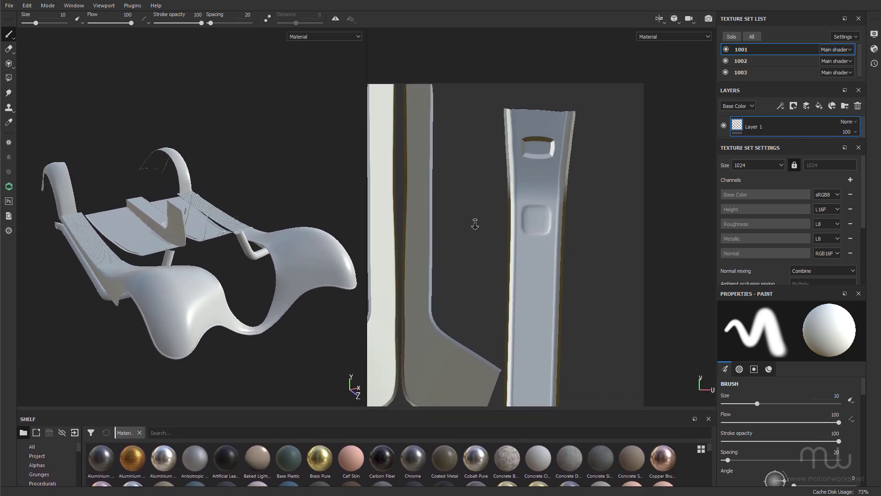
scroll(472, 222, down, 3)
middle_drag(479, 193, 507, 192)
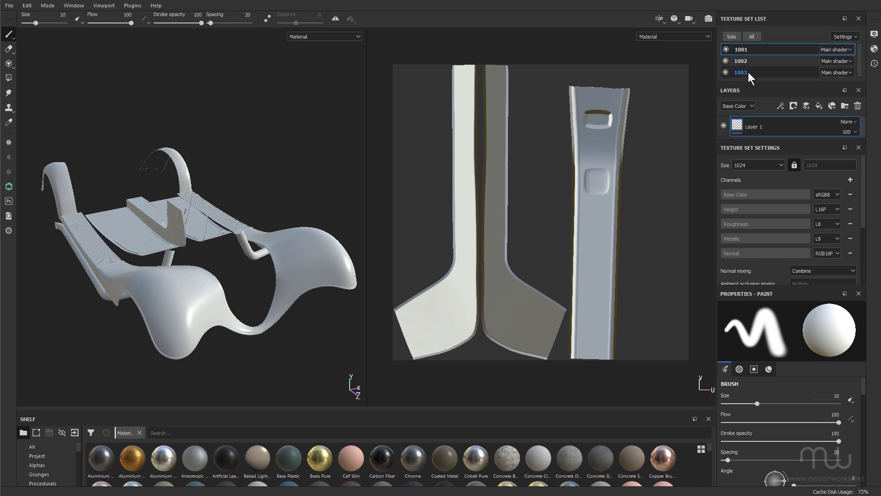
click(755, 60)
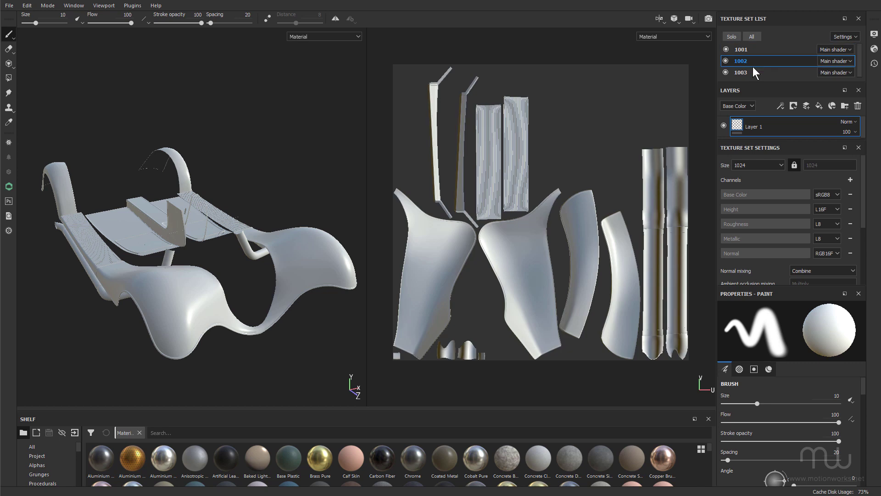
click(751, 73)
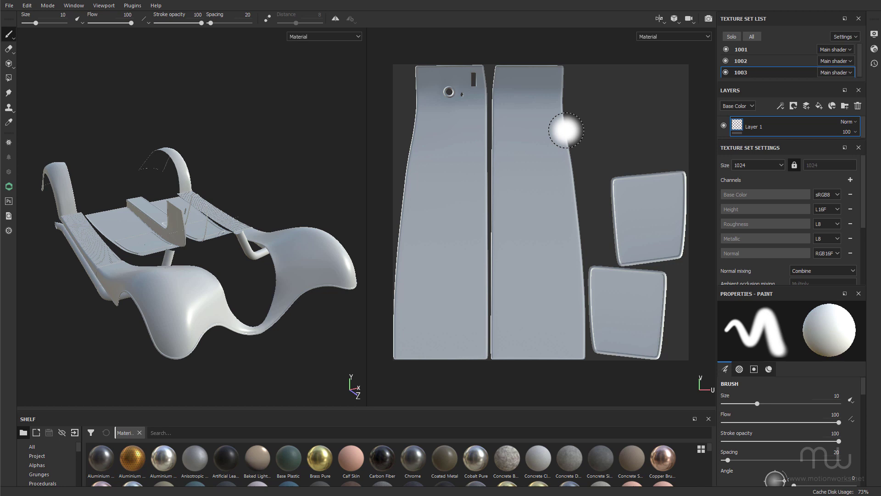
Bake the mesh maps for all texture sets, excluding the Normal and ID maps.
scroll(864, 238, down, 5)
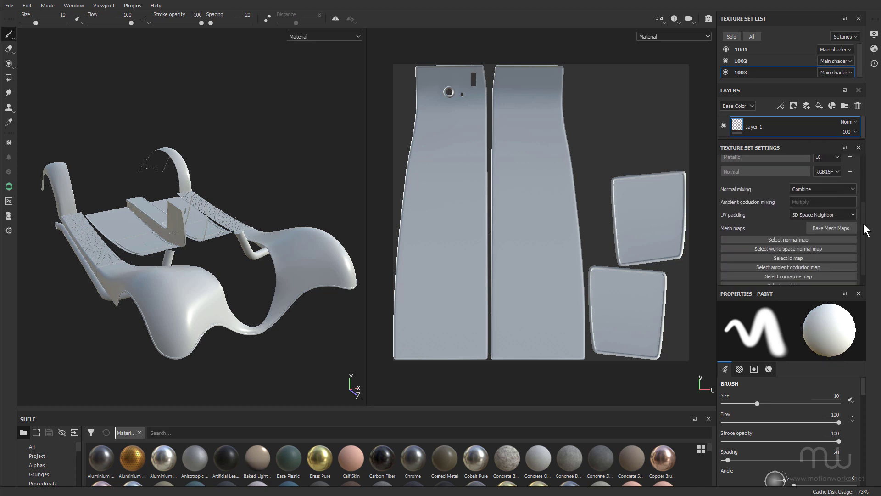
click(829, 212)
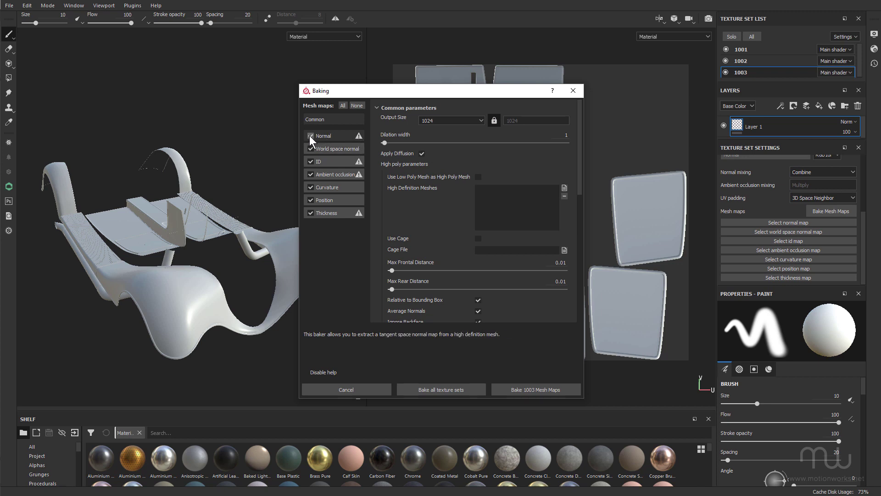
click(310, 161)
click(442, 390)
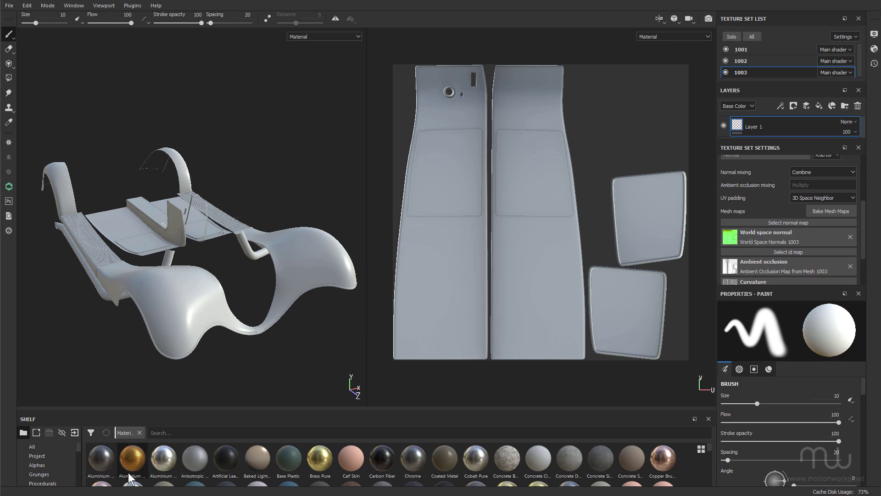
Apply Aluminium Insulator to the fenders, Plastic Cables Braided to the mats and carpet, and Plastic Fabric Pyramid to the centre panel.
drag(129, 461, 329, 260)
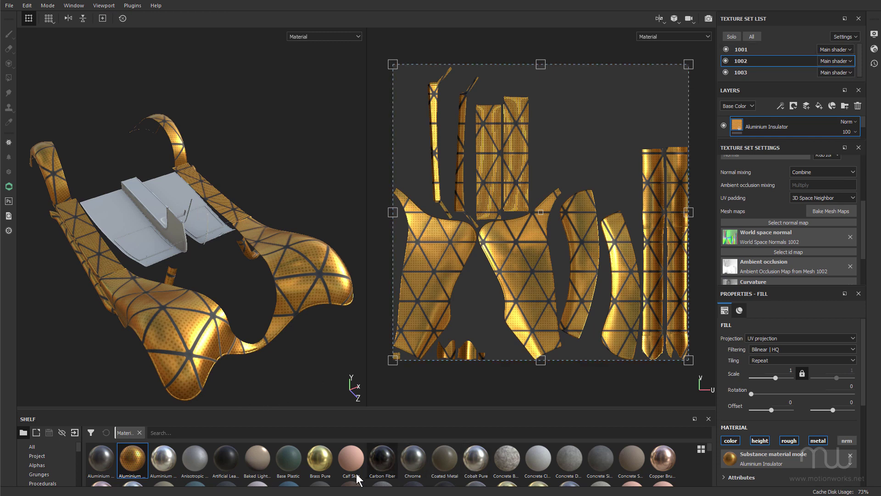
scroll(357, 479, down, 1)
drag(226, 469, 173, 199)
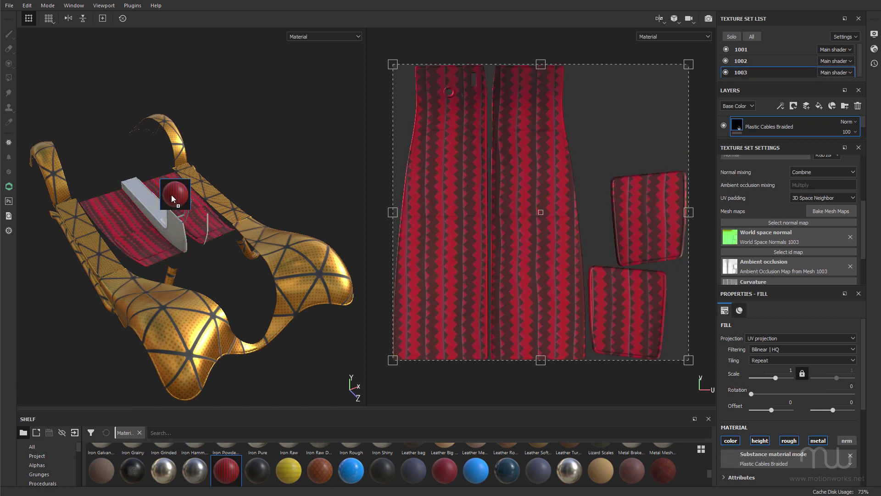
drag(318, 470, 213, 237)
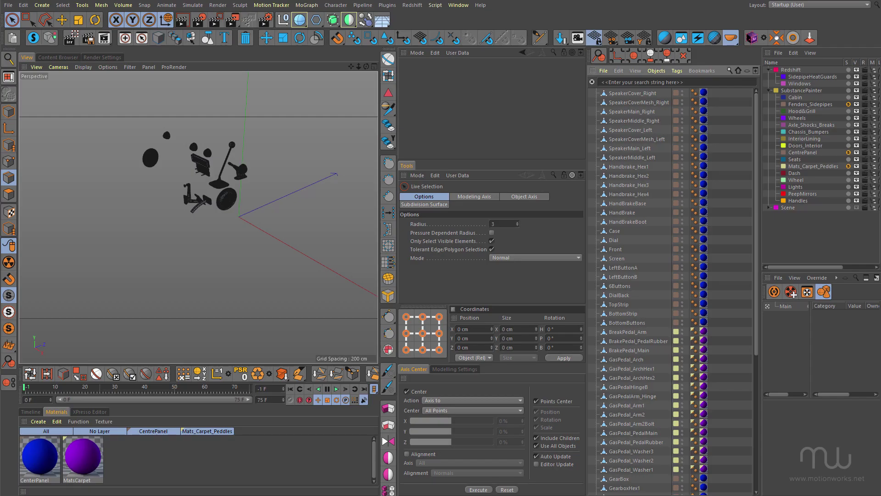
In Cinema 4D, open the recent file of unwrapped fenders, centre panel and mats.
click(7, 5)
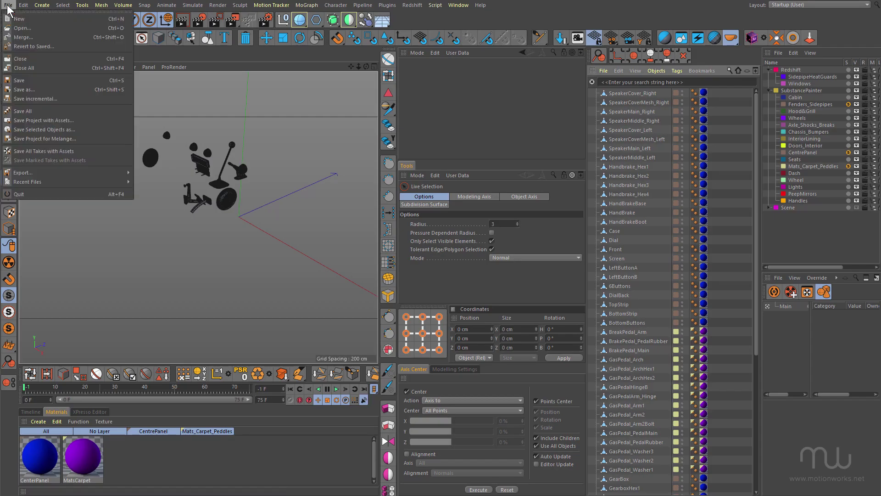
click(303, 120)
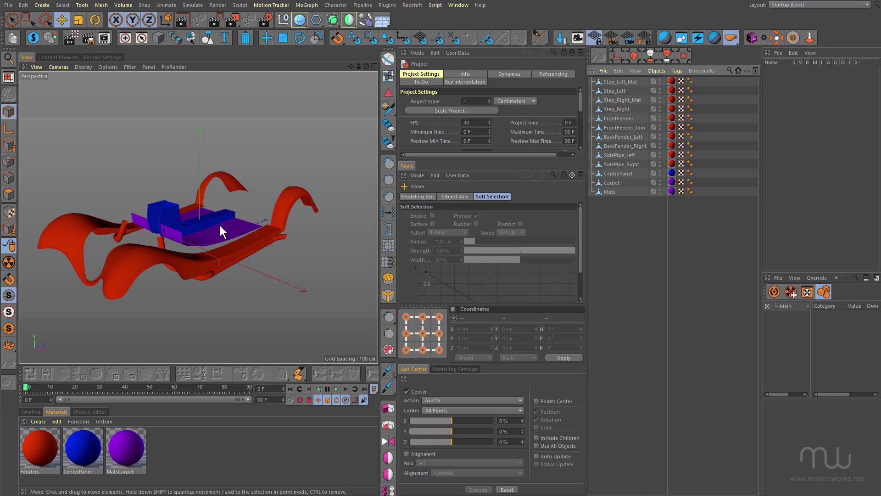
alt+drag(220, 225, 249, 251)
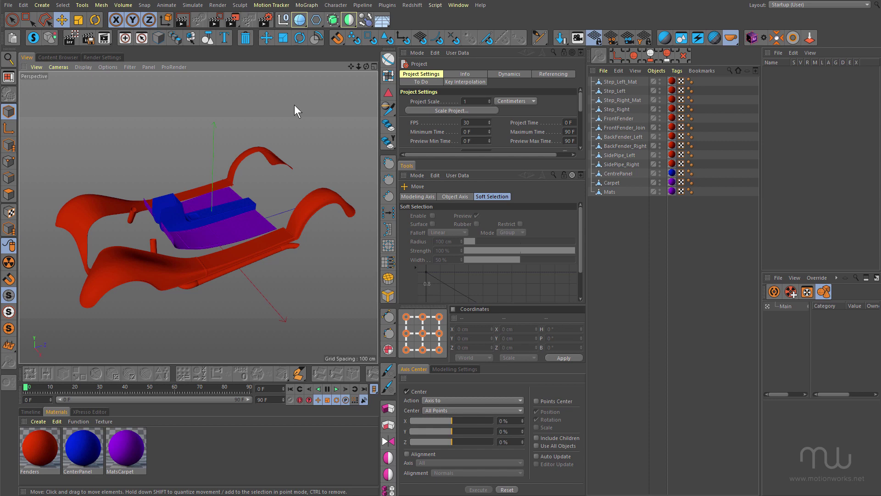
Open the HHConnect plugin's server window and move it clear of the workspace.
click(386, 5)
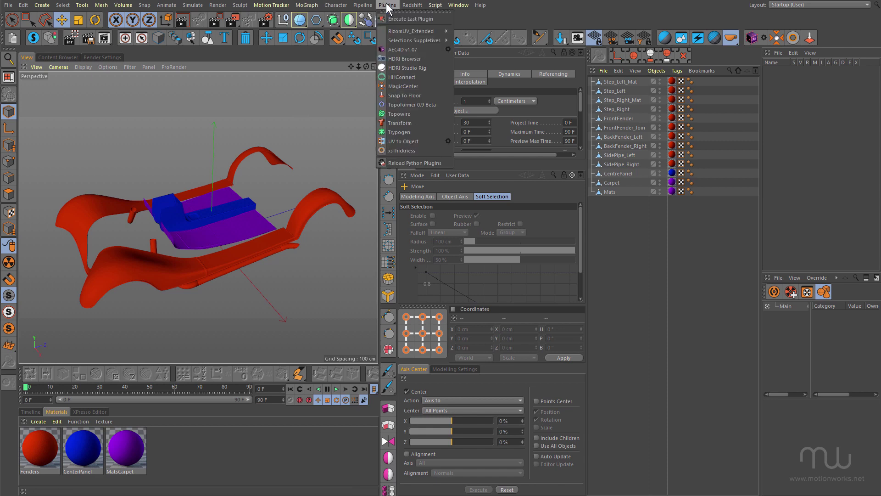
click(413, 77)
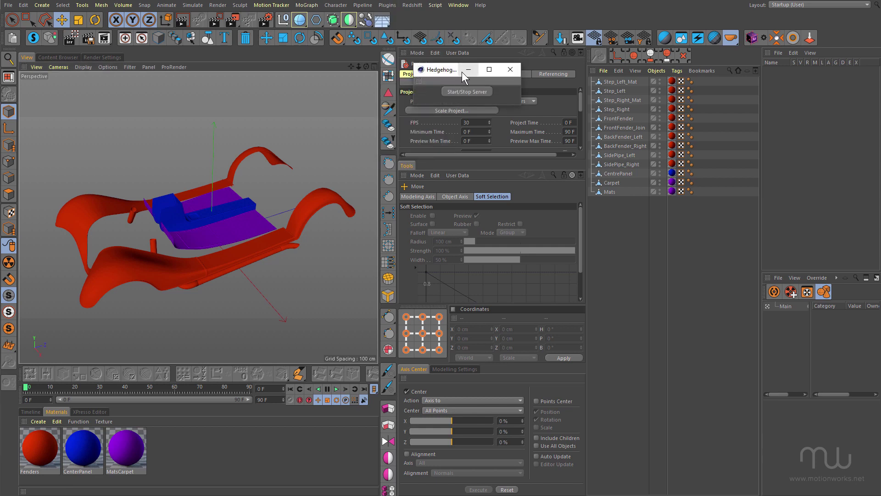
drag(445, 74, 880, 207)
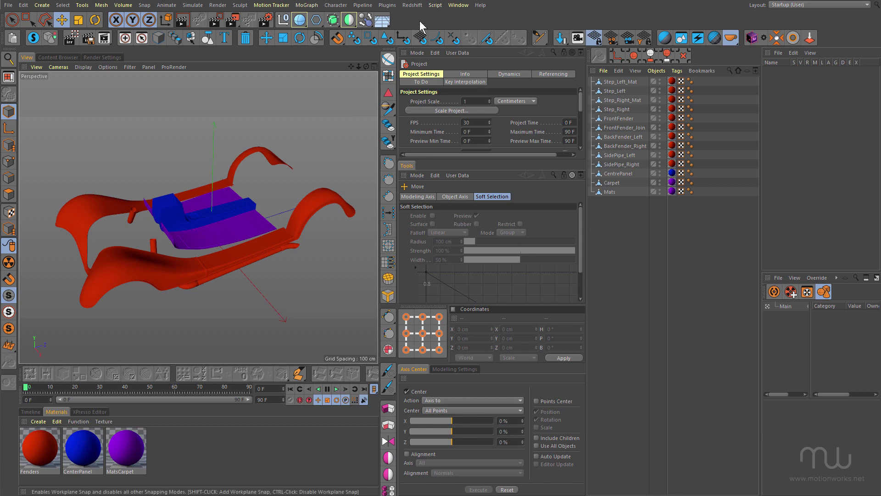
Open the script Console and place it over the viewport with its default output shown.
click(435, 5)
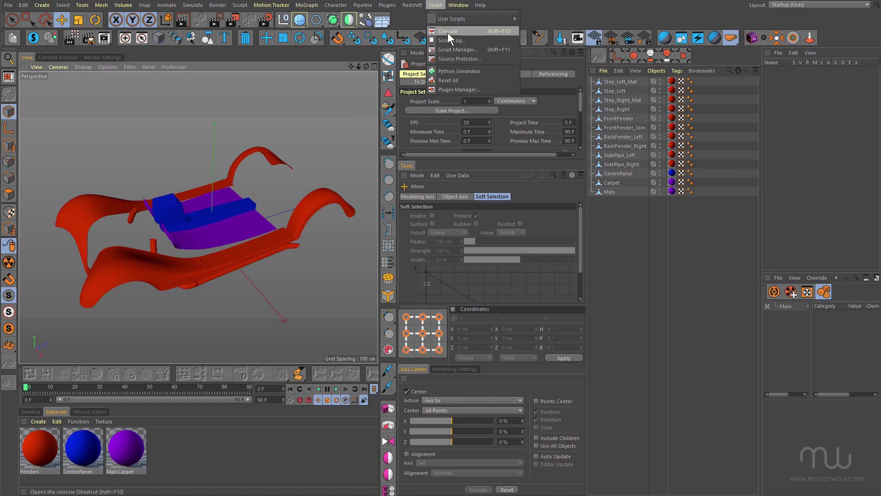
click(447, 32)
drag(584, 29, 302, 87)
click(227, 101)
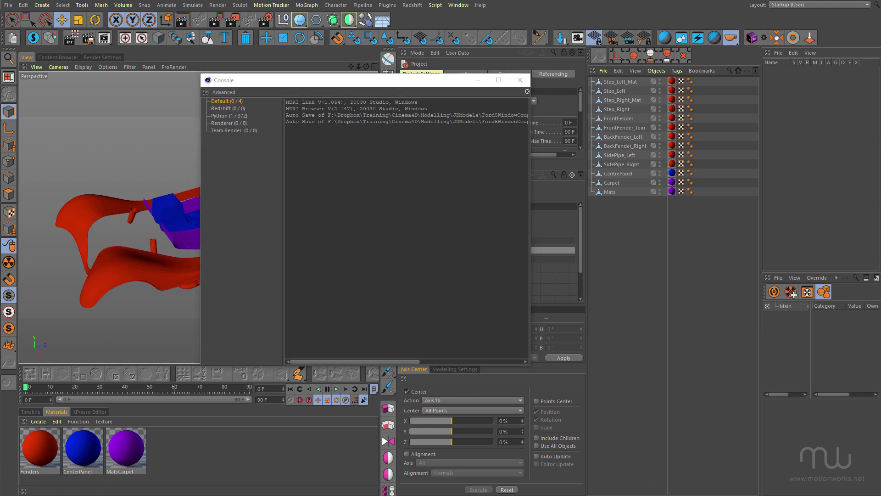
Stop and restart the Hedgehog server while checking its status in the Python console output, and dismiss both windows.
drag(779, 191, 133, 46)
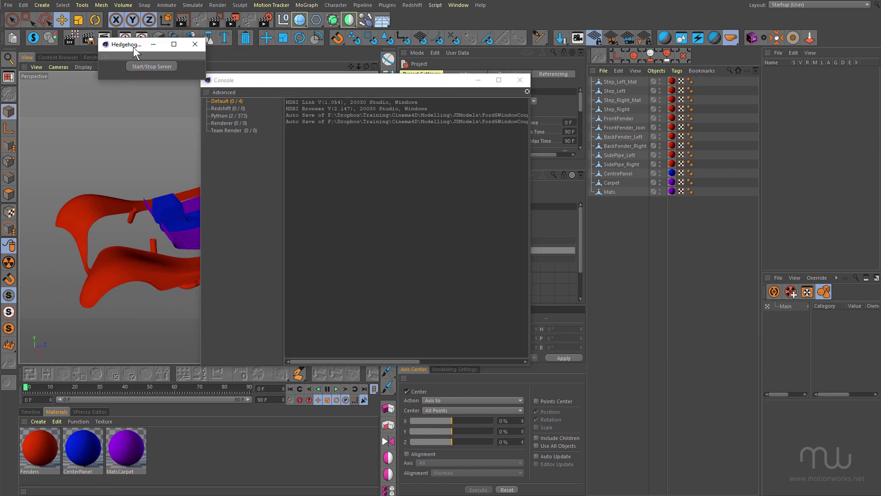
click(148, 67)
click(235, 109)
click(231, 117)
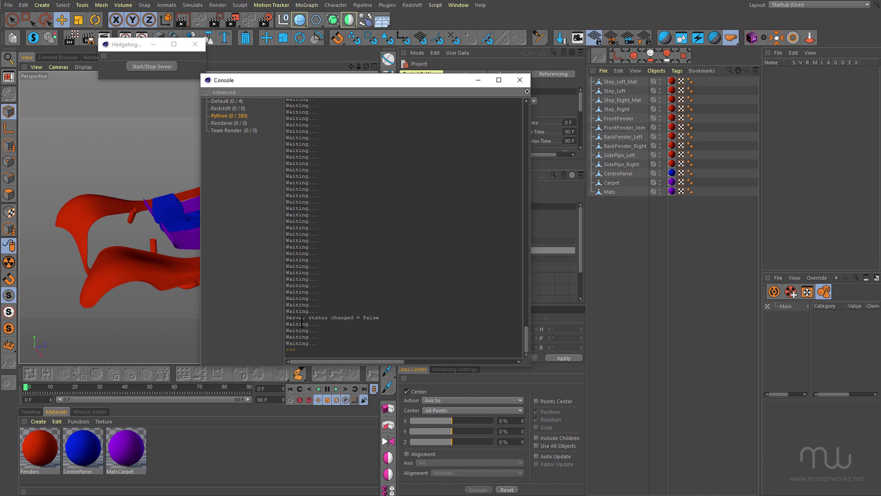
click(151, 67)
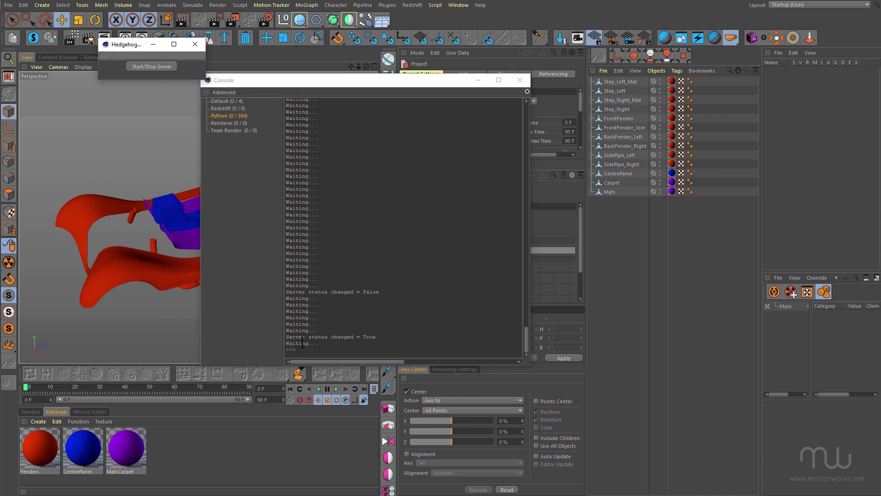
click(520, 80)
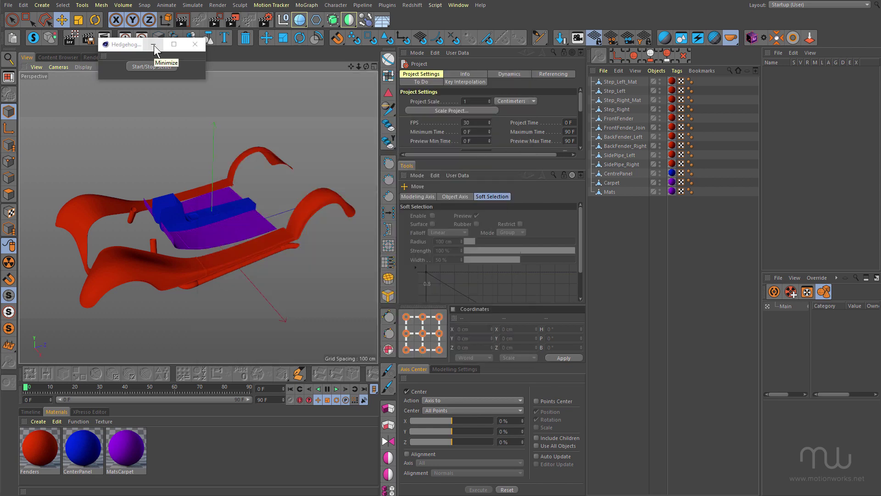
click(195, 44)
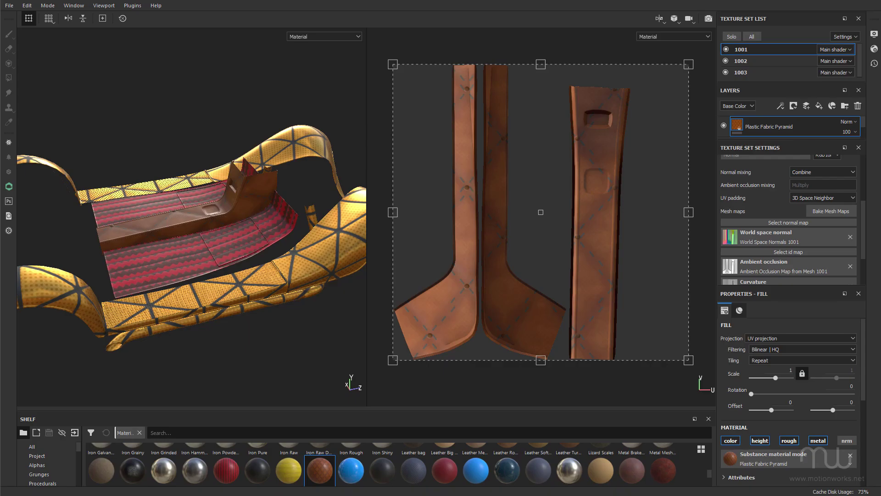
In Substance Painter, open Hedgehog Connect Live Link and send all texture sets to Cinema 4D with REDSHIFT as the renderer.
click(9, 187)
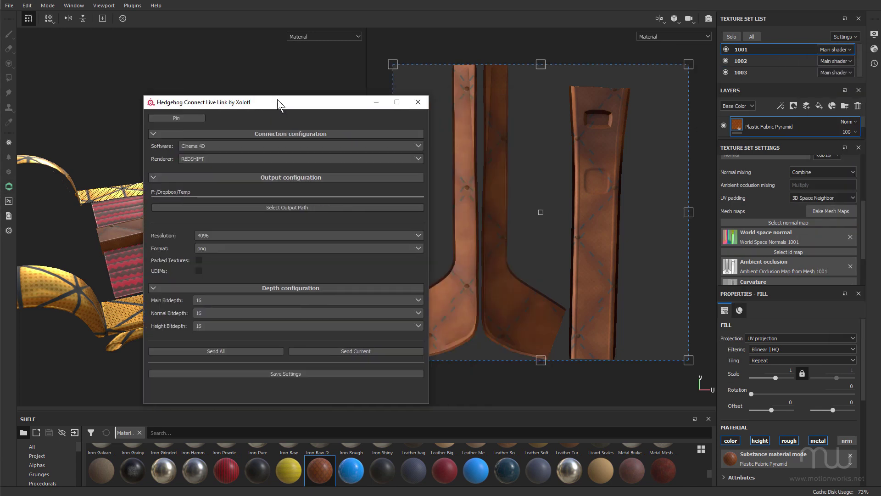
drag(277, 101, 277, 76)
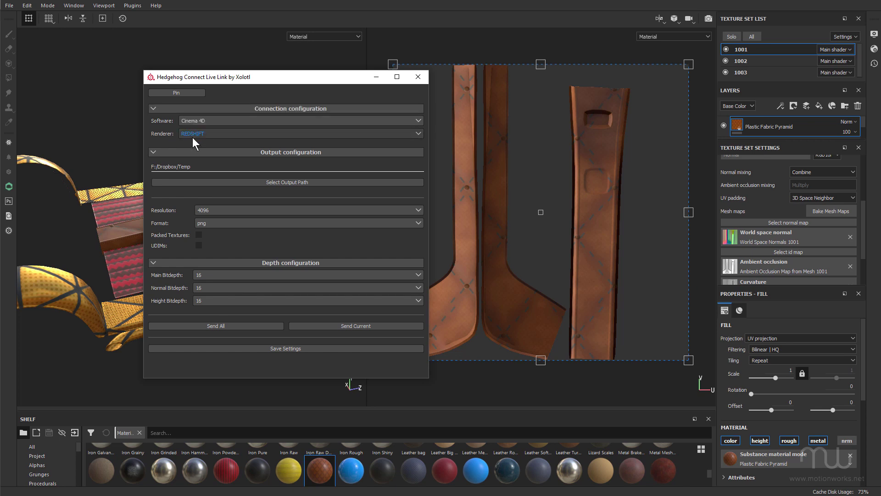
click(205, 133)
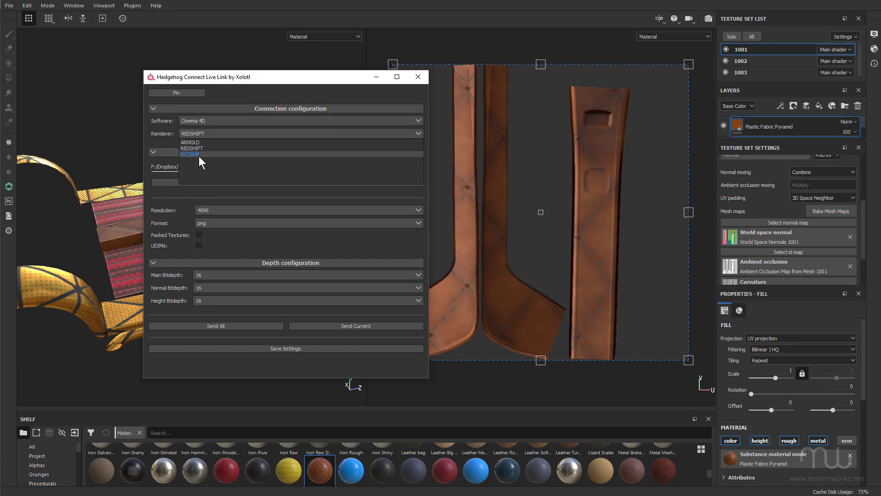
click(241, 94)
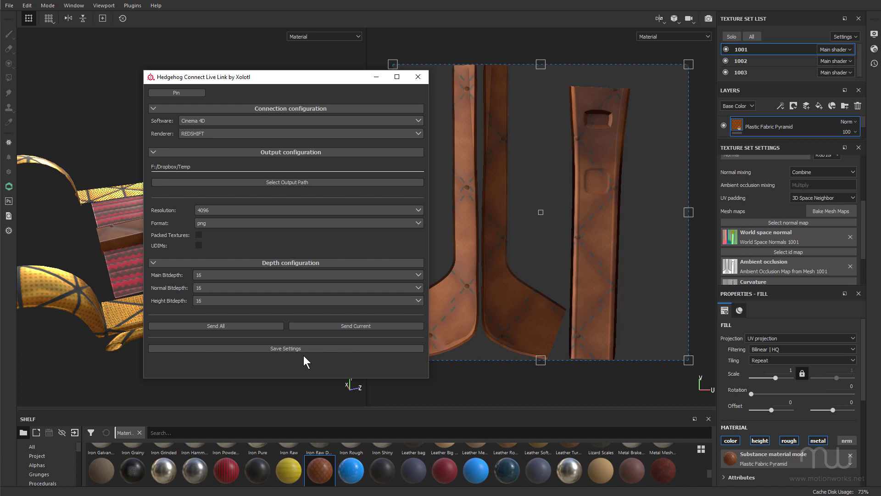
click(233, 325)
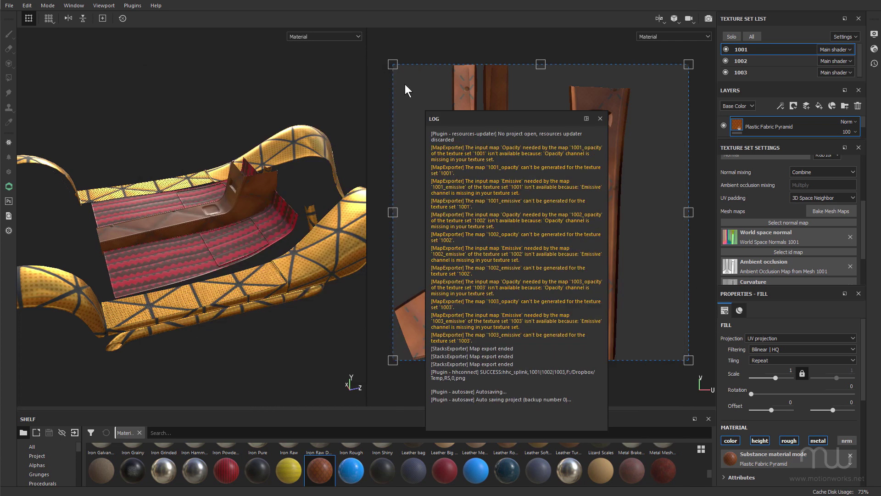
drag(405, 69, 320, 67)
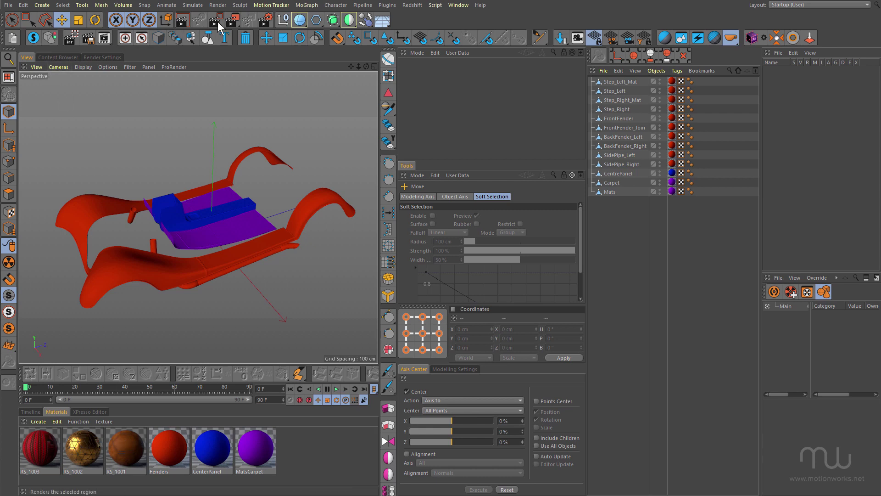
In Cinema 4D, set the scene's renderer to Redshift in the render settings and return to the perspective view.
click(261, 20)
click(84, 77)
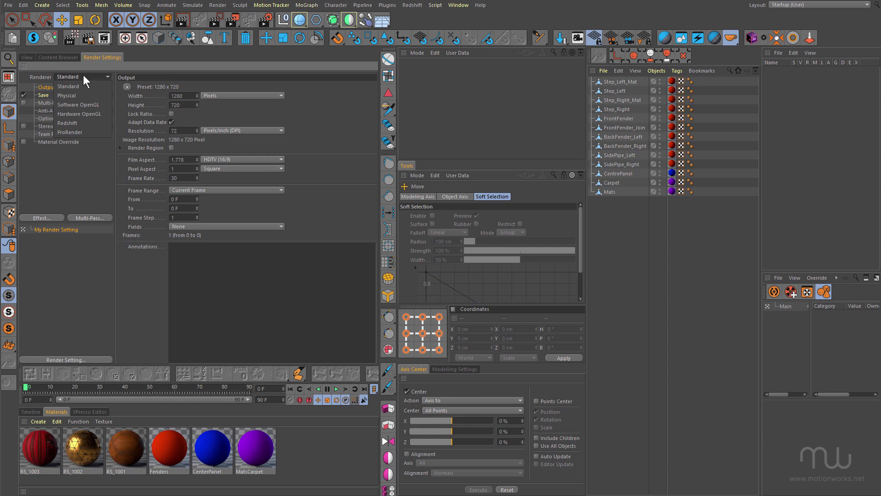
click(87, 122)
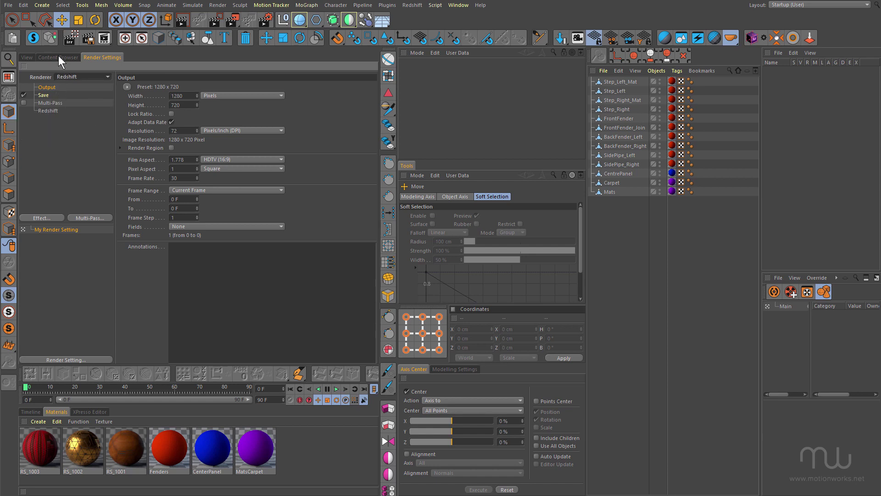
click(28, 57)
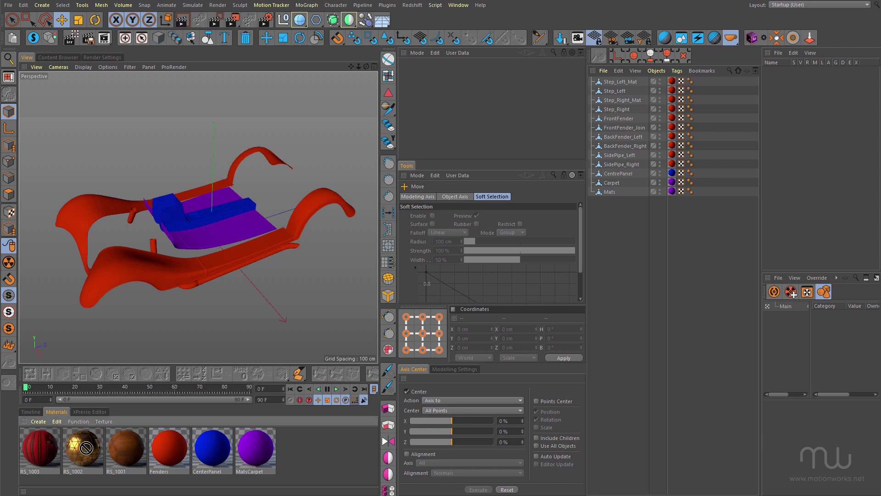
Replace the Fenders material with RS_1002, CenterPanel with RS_1001 and MatsCarpet with RS_1003 throughout the scene.
drag(171, 452, 173, 453)
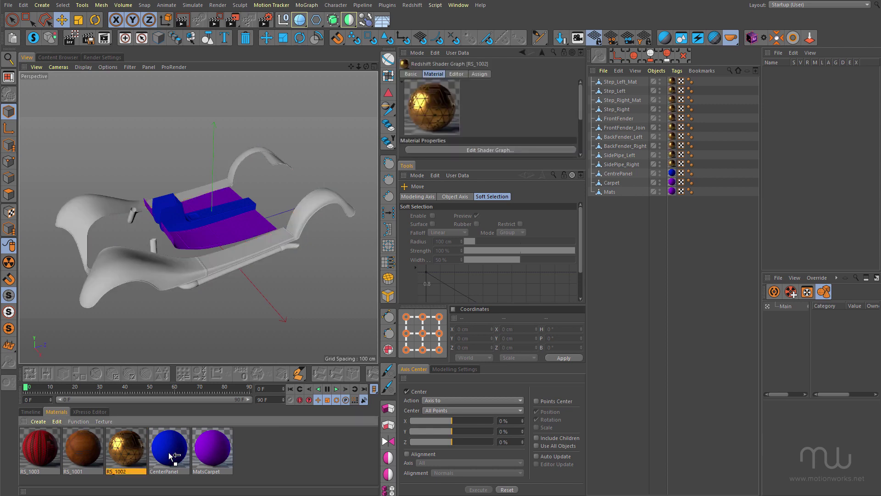
alt+drag(78, 439, 175, 457)
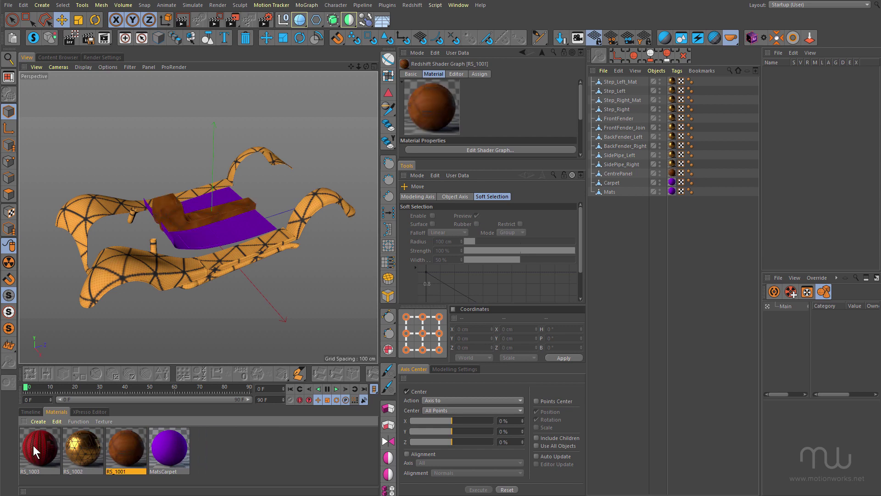
alt+drag(34, 445, 172, 453)
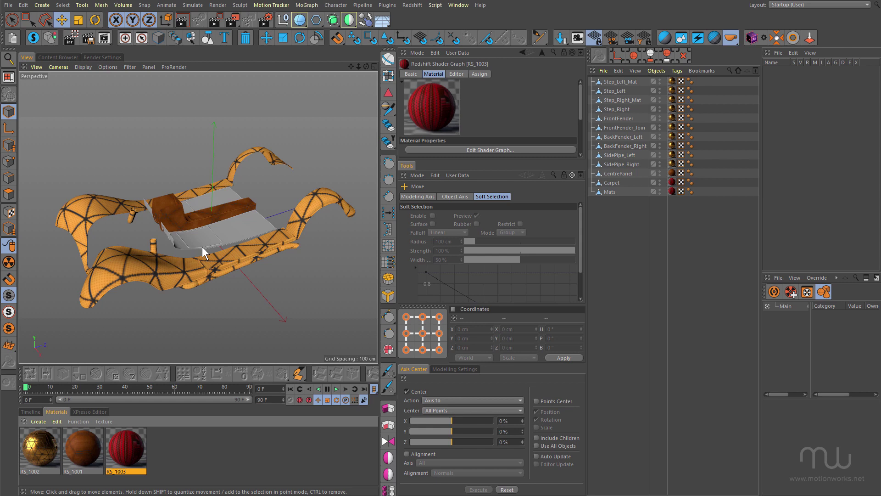
scroll(197, 236, up, 5)
scroll(158, 244, down, 8)
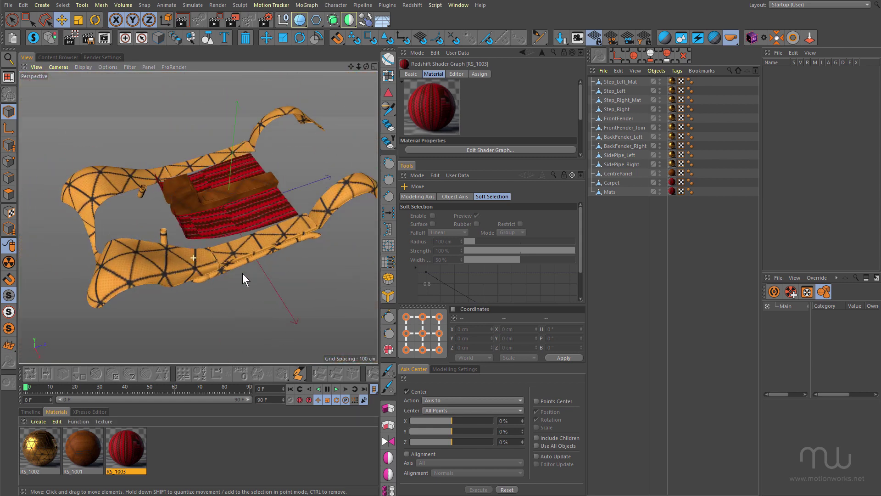
alt+drag(242, 273, 200, 248)
scroll(210, 260, up, 3)
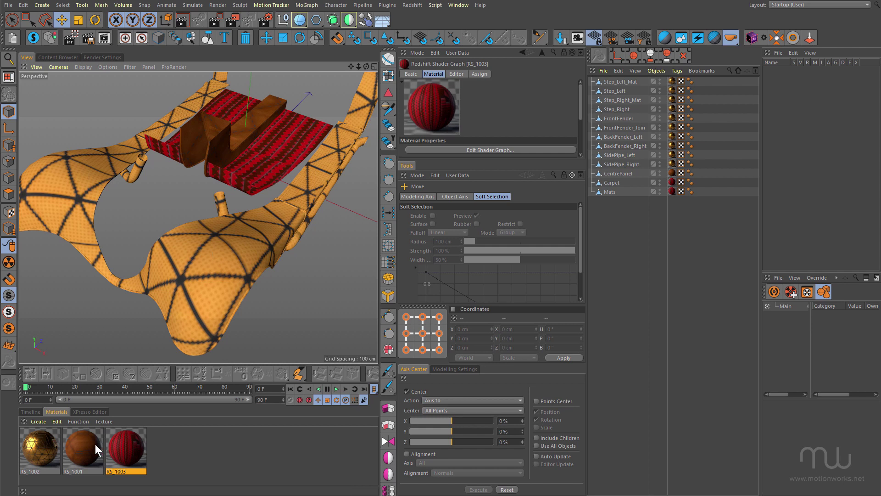
Examine the RS_1002 material's shader graph, including its base color and roughness texture nodes, and close the material editor.
double_click(45, 447)
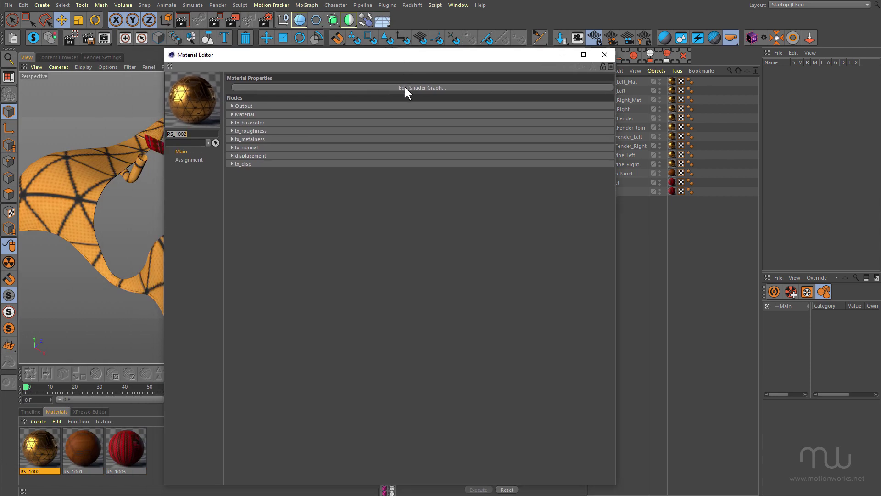
click(405, 87)
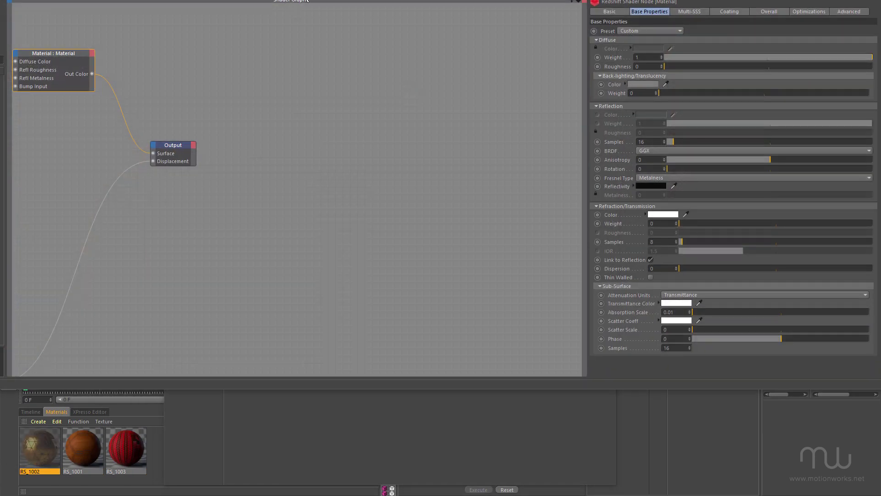
scroll(361, 138, down, 4)
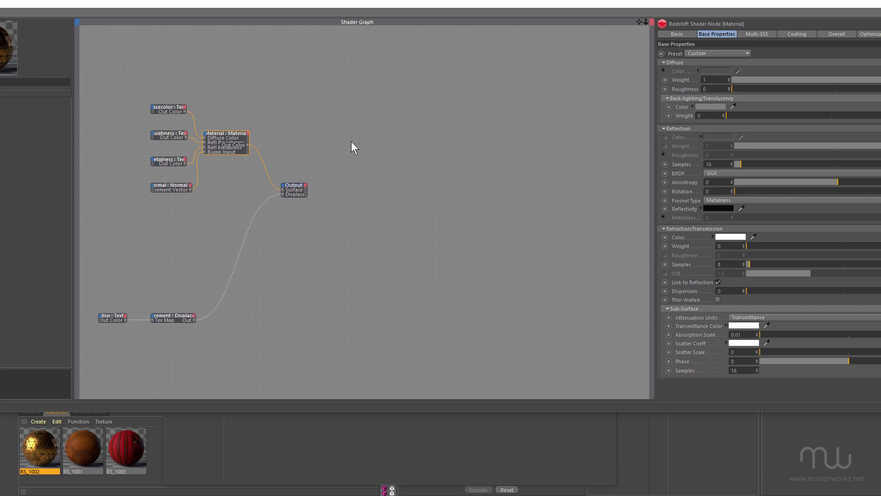
middle_drag(354, 147, 497, 134)
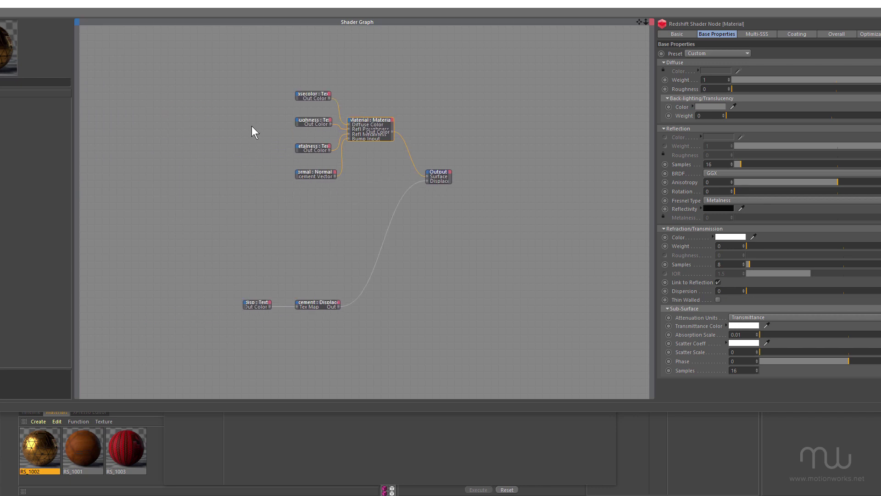
click(315, 94)
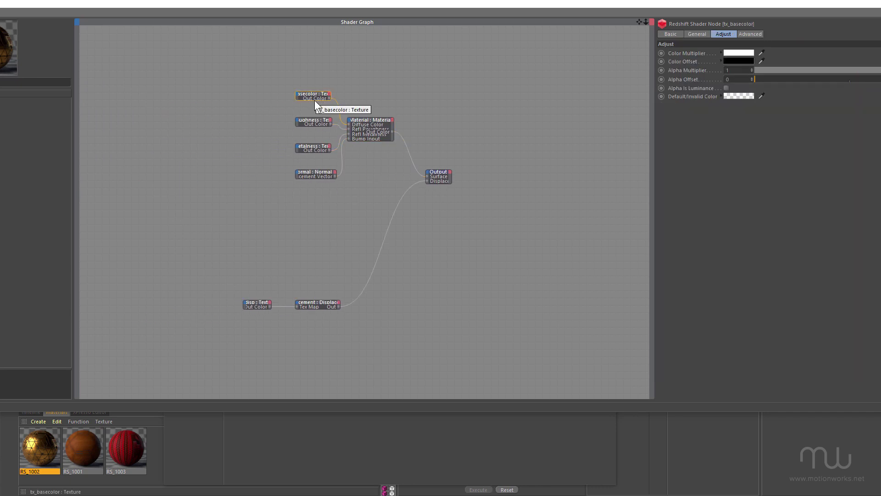
click(313, 121)
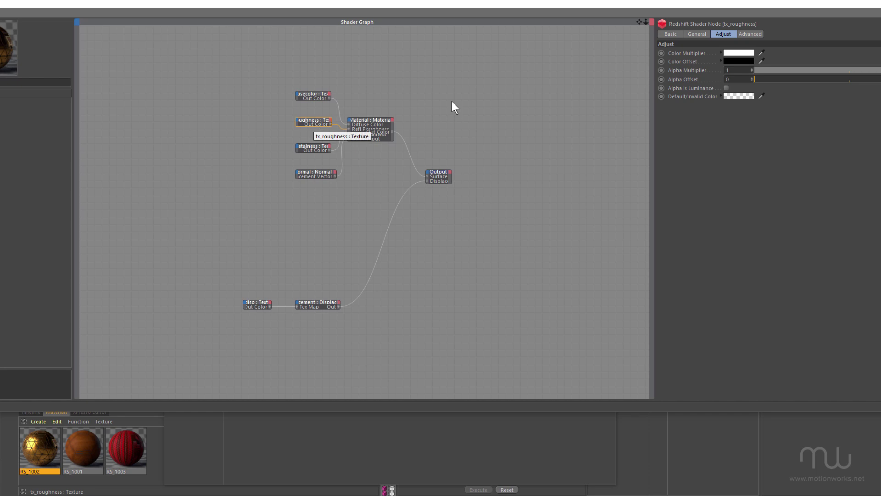
click(695, 35)
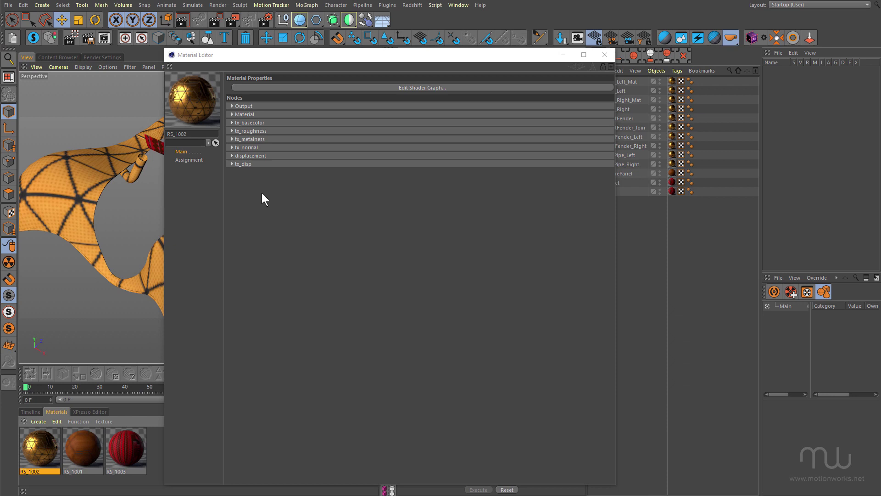
click(604, 54)
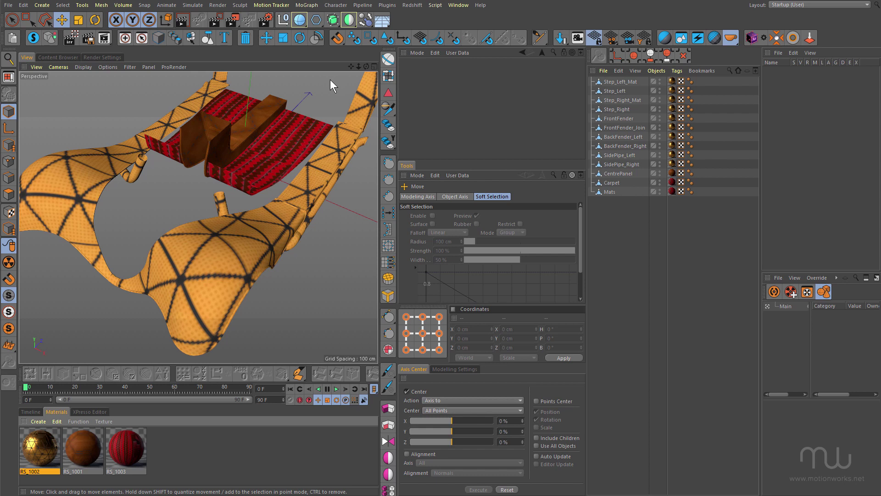
Open the Redshift RenderView and inspect the rendered fenders, centre panel and mats from several angles.
click(411, 8)
click(451, 70)
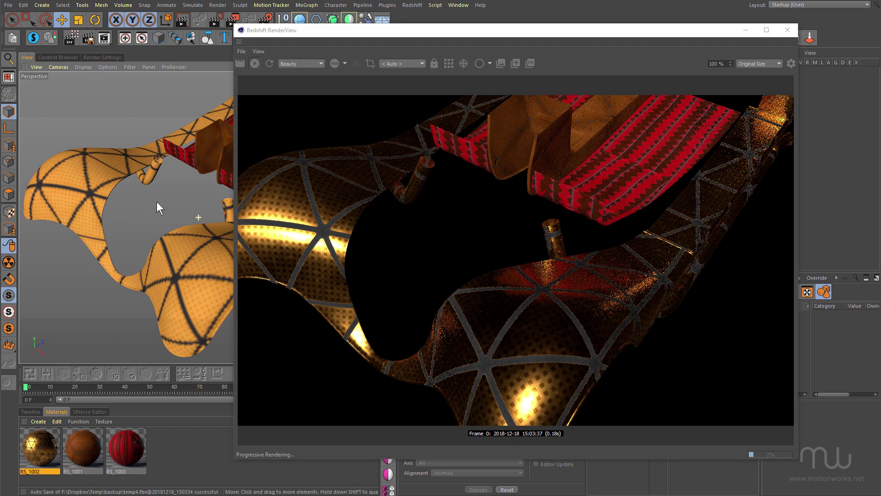
alt+drag(156, 202, 168, 221)
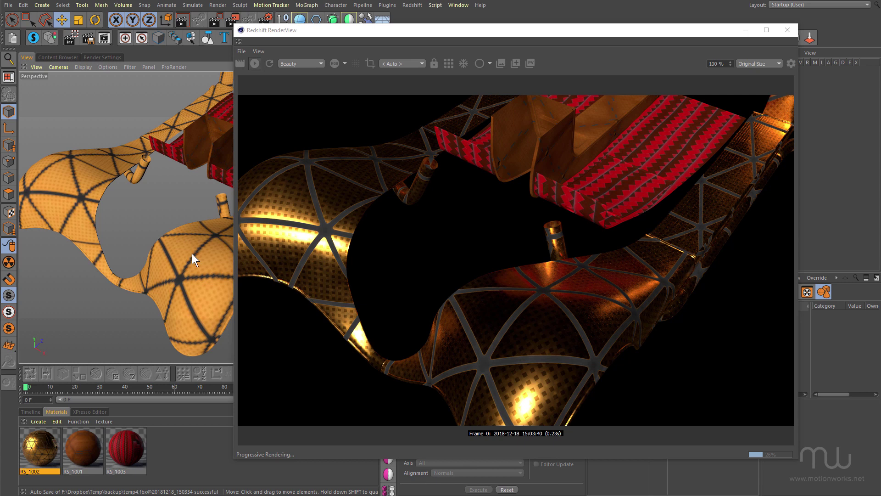
alt+drag(191, 253, 164, 216)
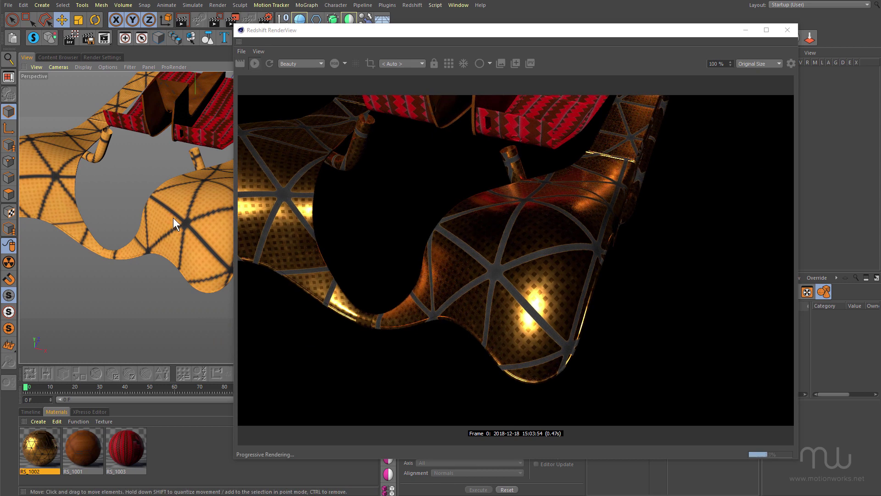
alt+drag(185, 217, 194, 178)
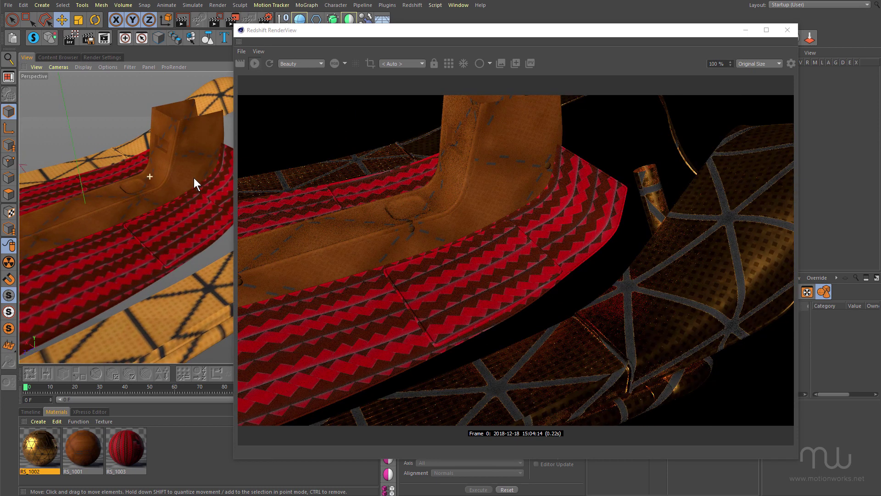